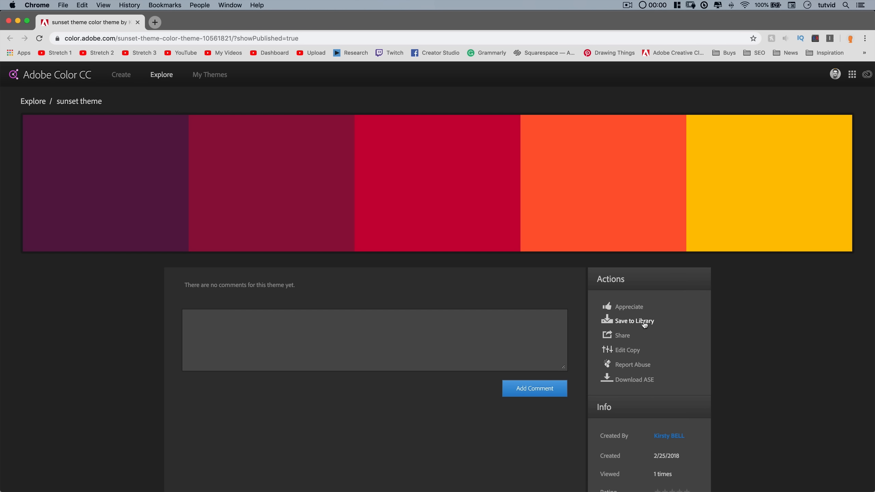
Open the Red Hud theme from Explore and save it to the Color Schemes library.
left_click(165, 81)
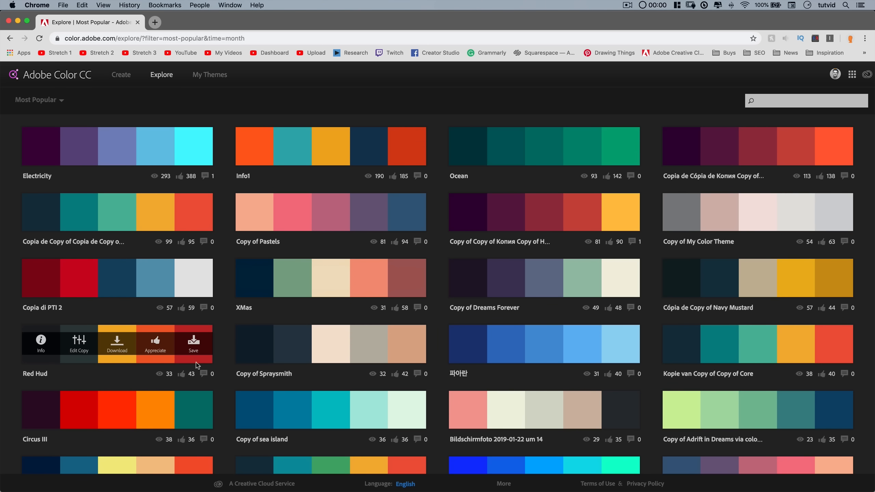
left_click(36, 373)
left_click(638, 321)
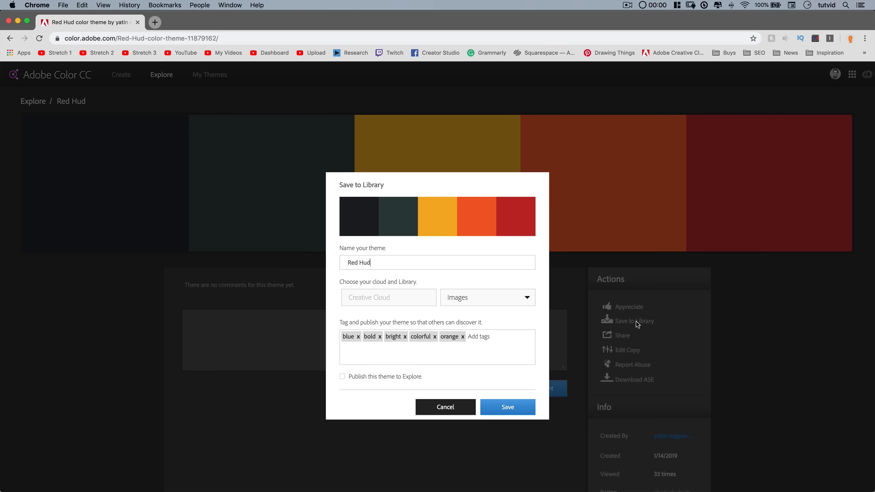
left_click(492, 300)
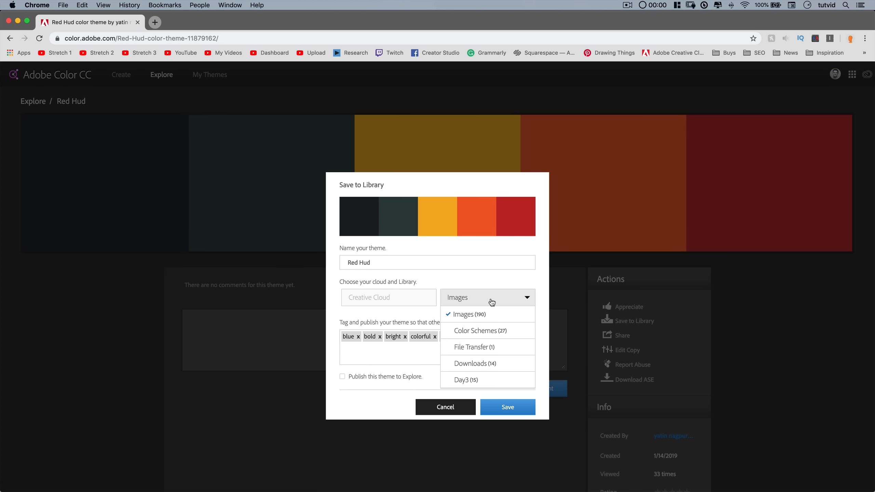
left_click(481, 328)
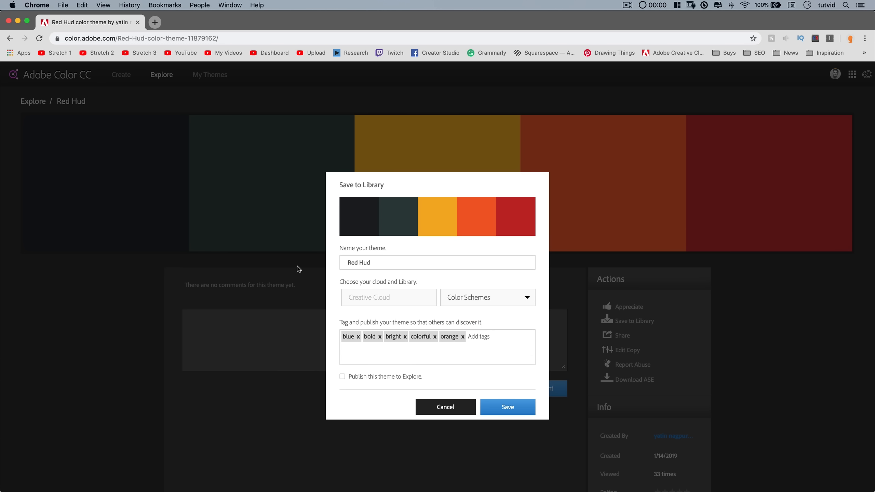
left_click(509, 407)
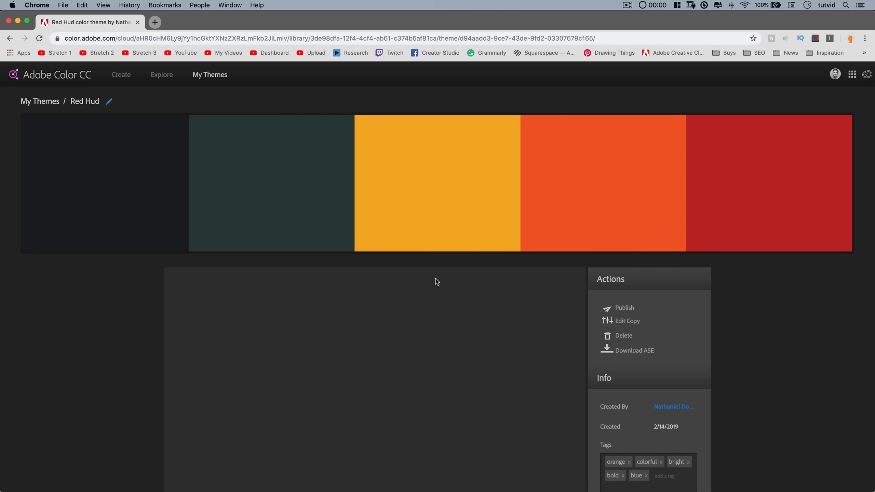
Switch to Illustrator and open the Libraries panel showing the Color Schemes library.
key("super+Tab")
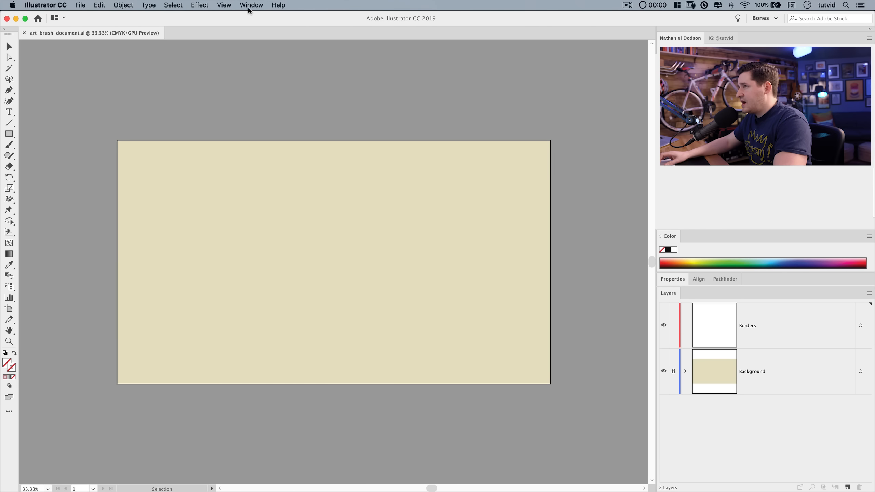
left_click(248, 7)
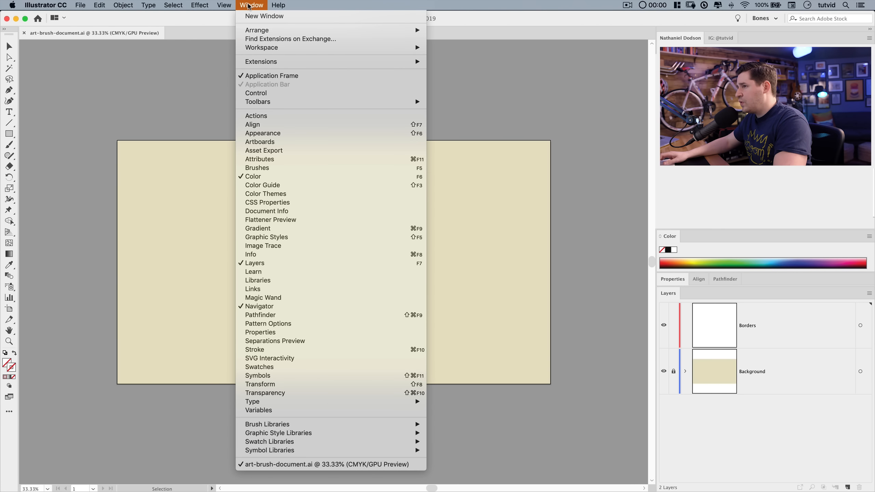
left_click(261, 280)
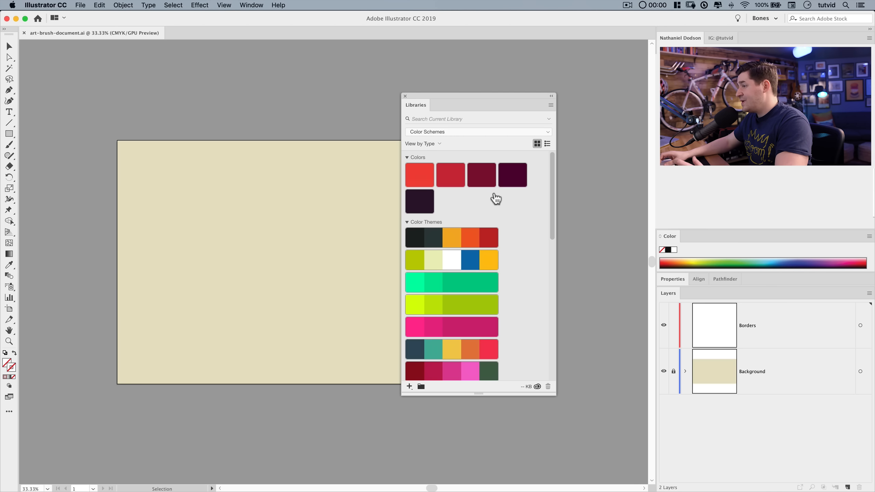
scroll(465, 343, "down", 10)
scroll(465, 339, "down", 3)
scroll(465, 341, "up", 15)
left_click_drag(472, 98, 554, 65)
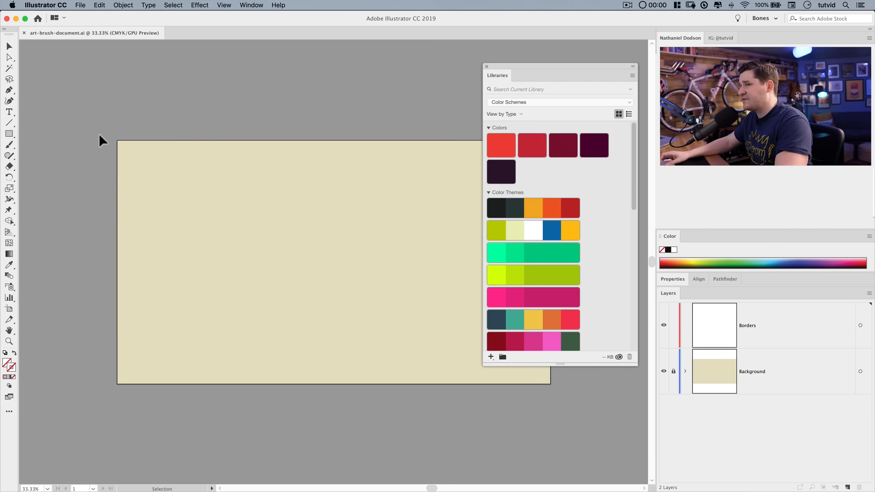
Create a 100 px by 100 px square and fill it with the first red library colour.
left_click(9, 133)
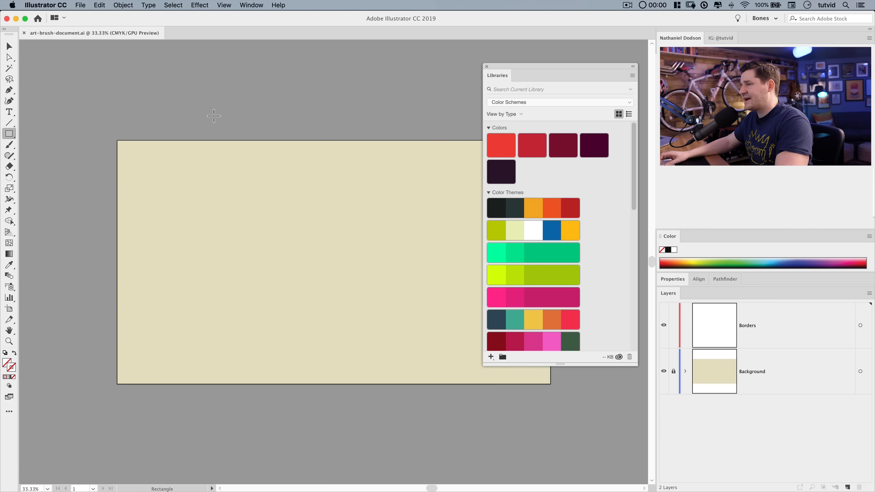
left_click(229, 258)
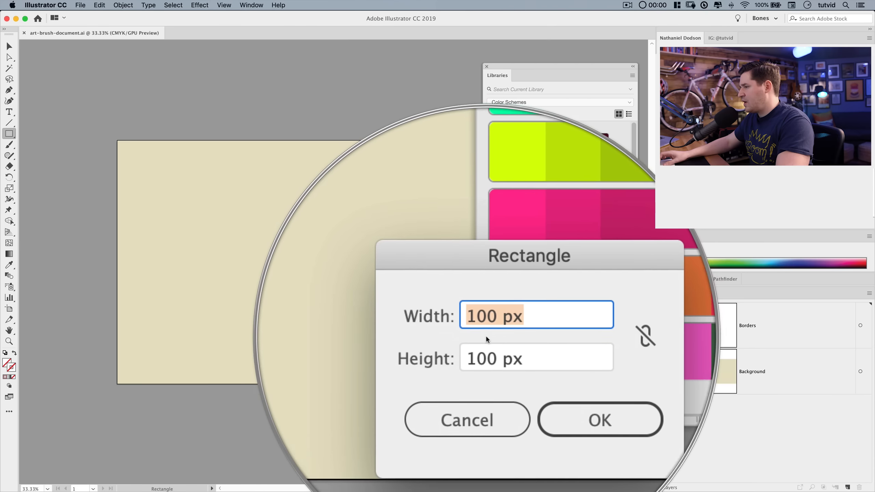
left_click(536, 367)
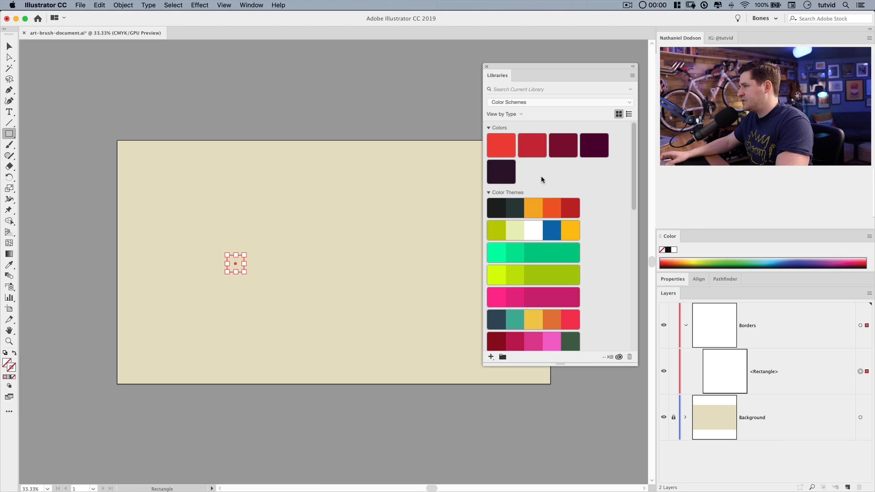
left_click(502, 145)
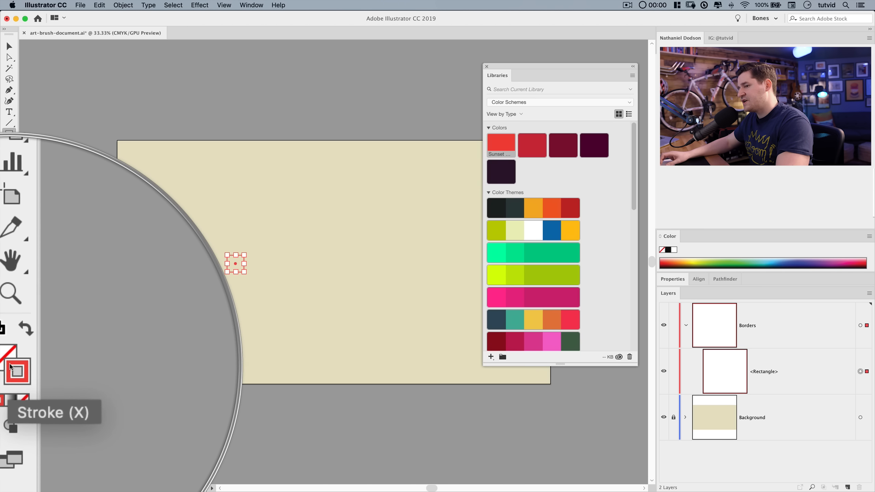
key("shift+x")
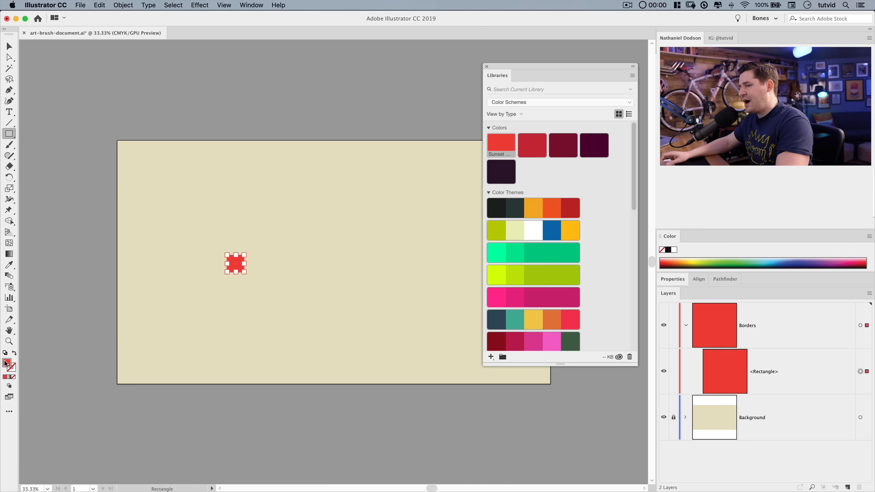
Duplicate the square to its right and hide the bounding box.
left_click(8, 46)
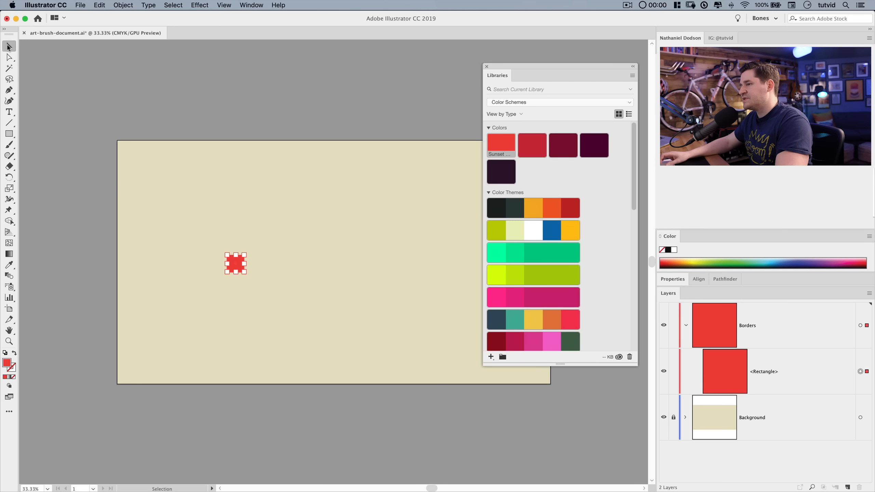
left_click(255, 297)
left_click(239, 262)
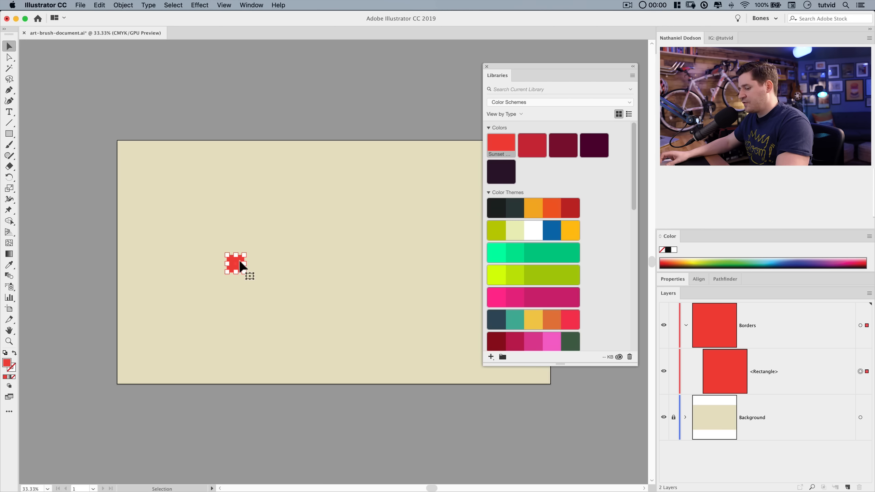
left_click_drag(239, 262, 276, 262)
left_click(288, 285)
key("super+equal")
left_click_drag(255, 254, 320, 253)
left_click(228, 4)
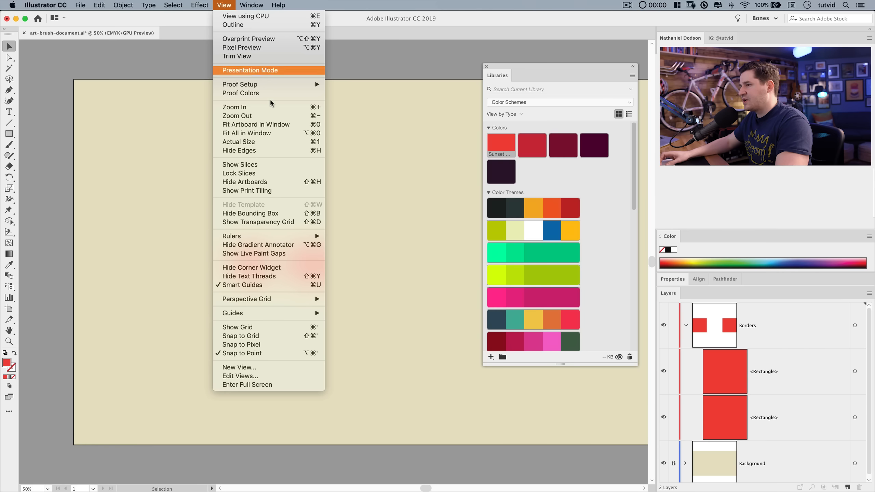
left_click(262, 214)
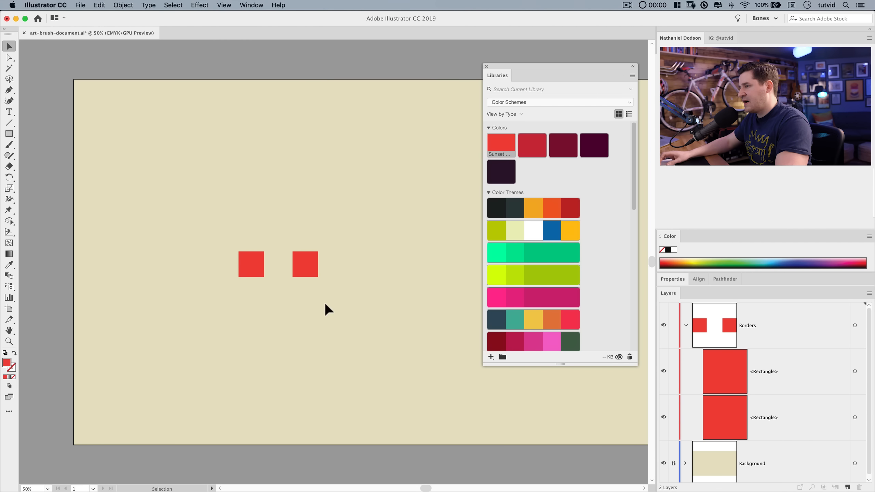
Duplicate the square along the row and colour the copies with the second through fifth library colours.
left_click(532, 148)
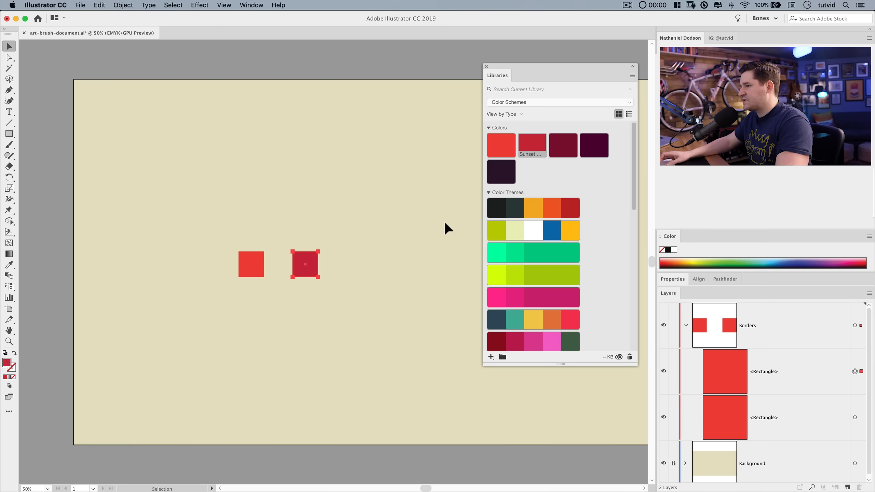
left_click_drag(305, 265, 441, 265)
left_click(562, 150)
left_click(593, 145)
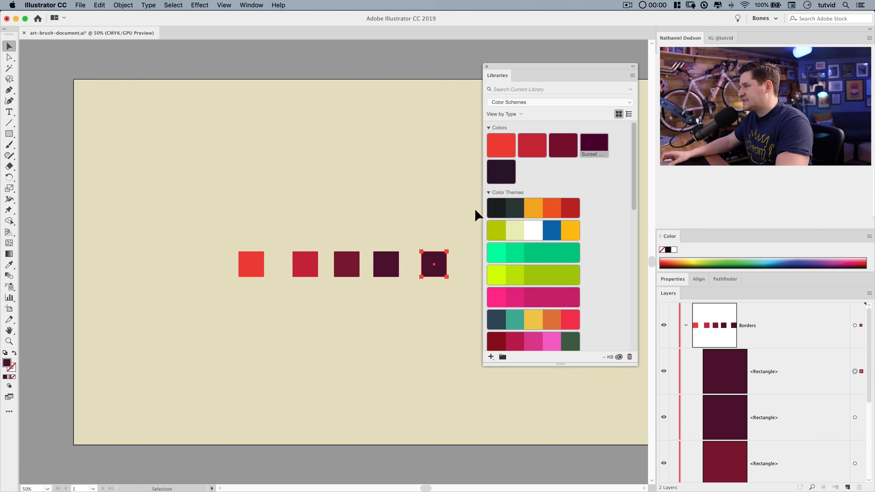
left_click(500, 171)
Add two more copies to the row, coloured with the third library colour and the first red.
scroll(450, 290, "right", 5)
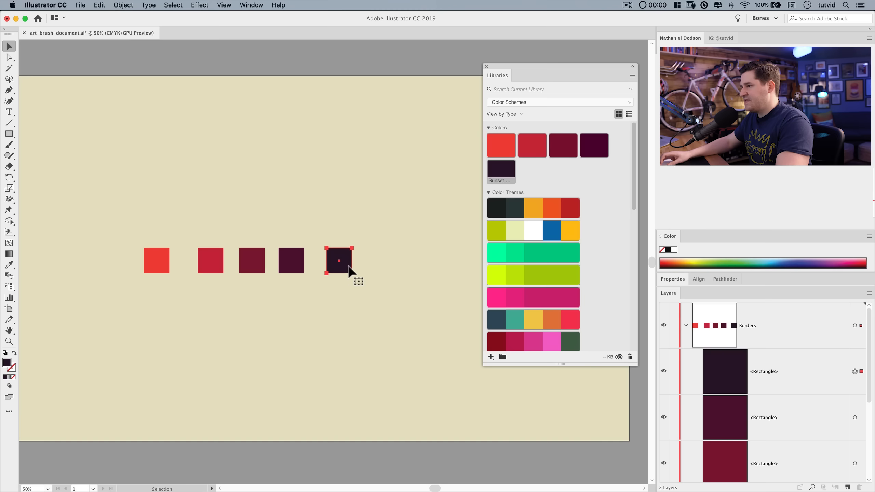
left_click_drag(341, 260, 388, 261)
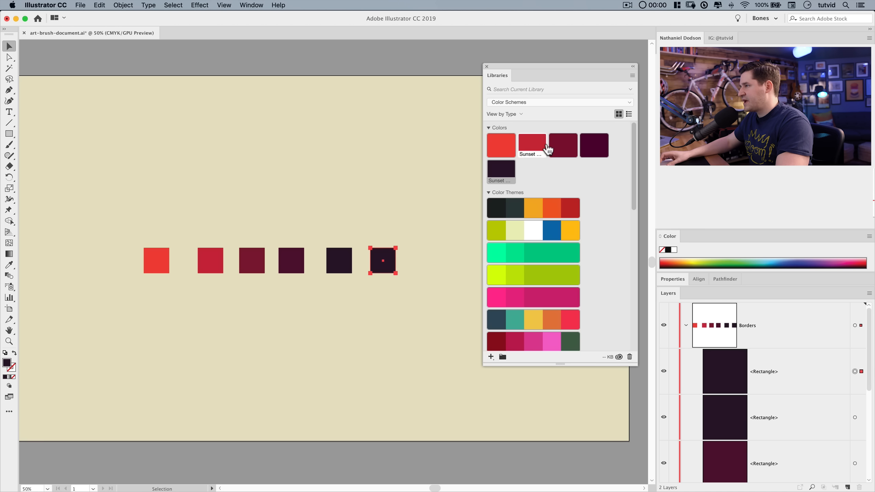
left_click(565, 147)
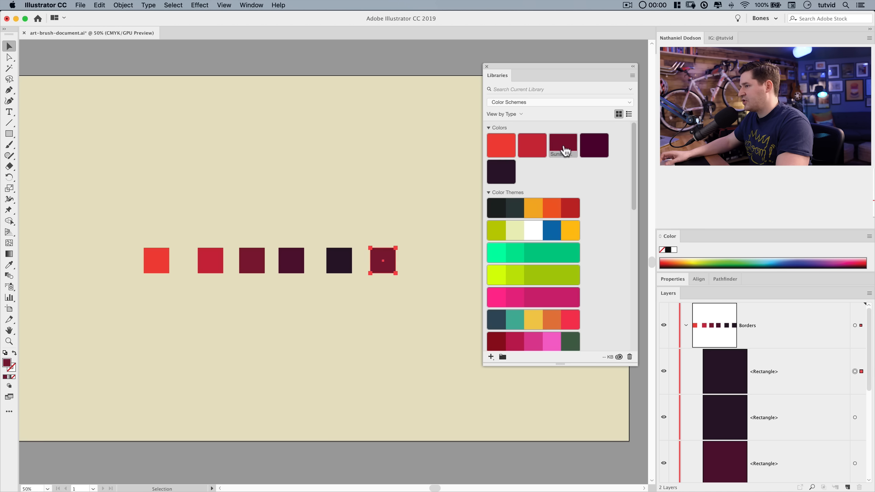
left_click_drag(389, 259, 437, 259)
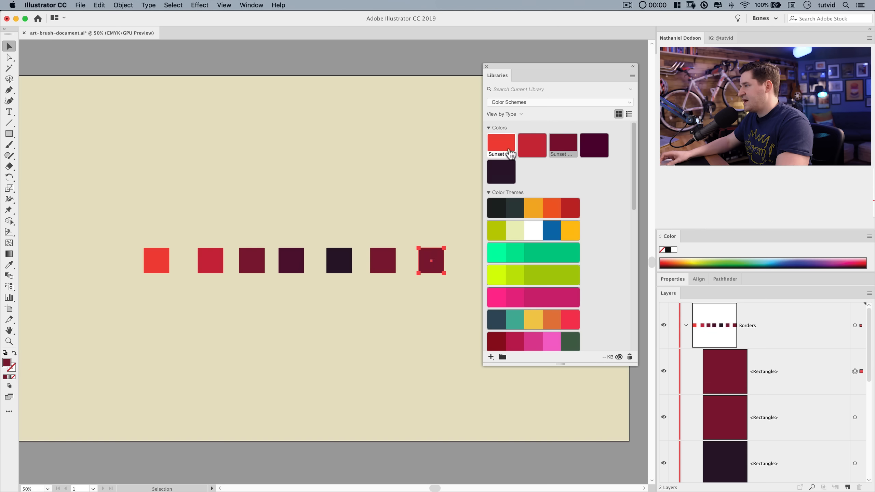
left_click(506, 140)
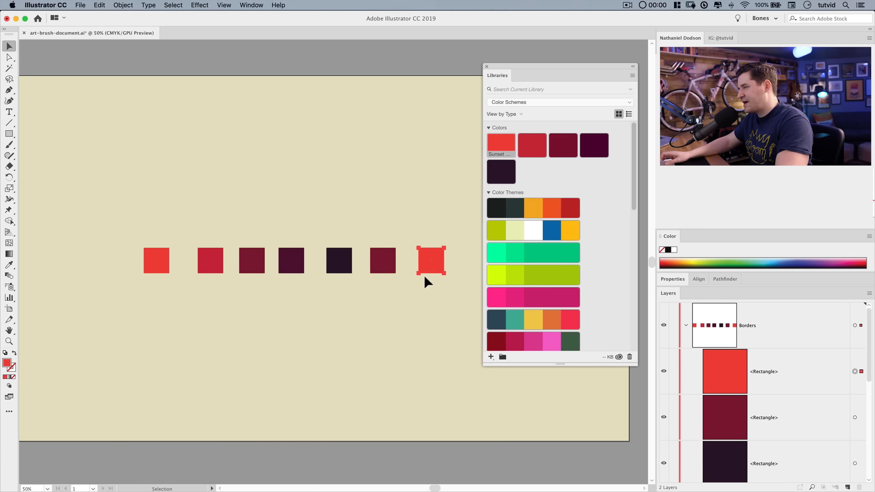
Toggle the Smart Guides setting.
left_click(225, 5)
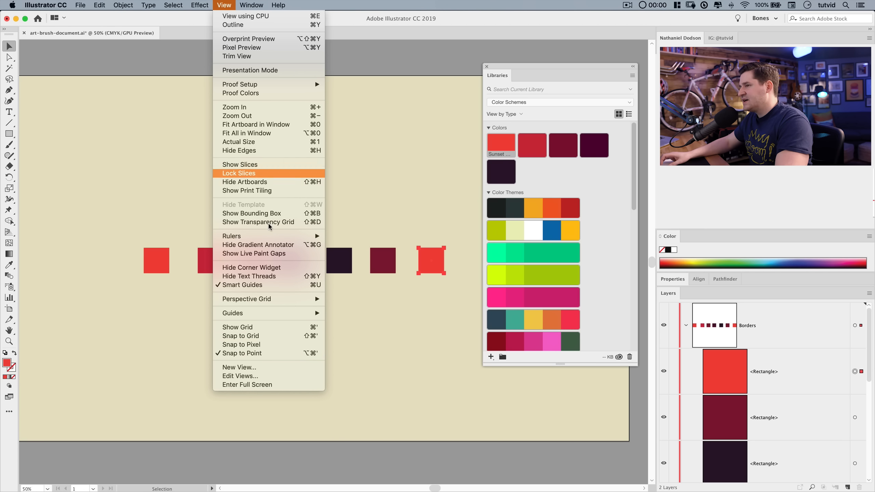
left_click(402, 363)
left_click(232, 5)
left_click(258, 285)
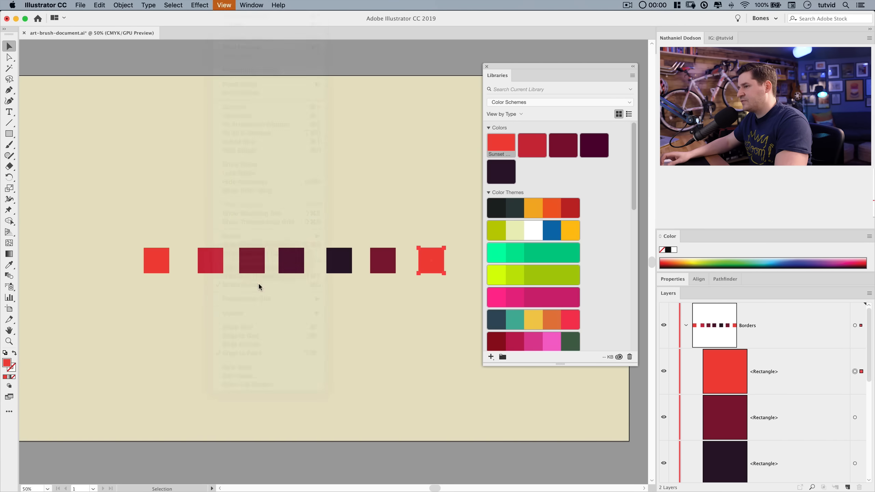
left_click(222, 5)
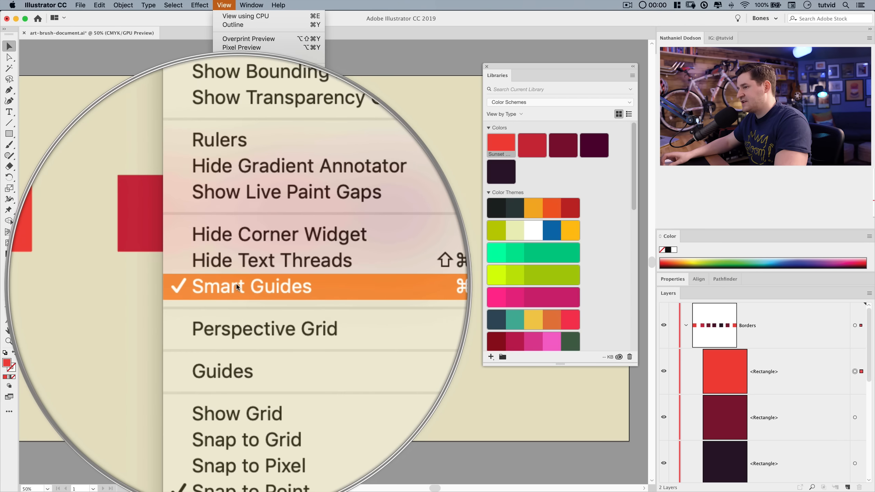
left_click(434, 344)
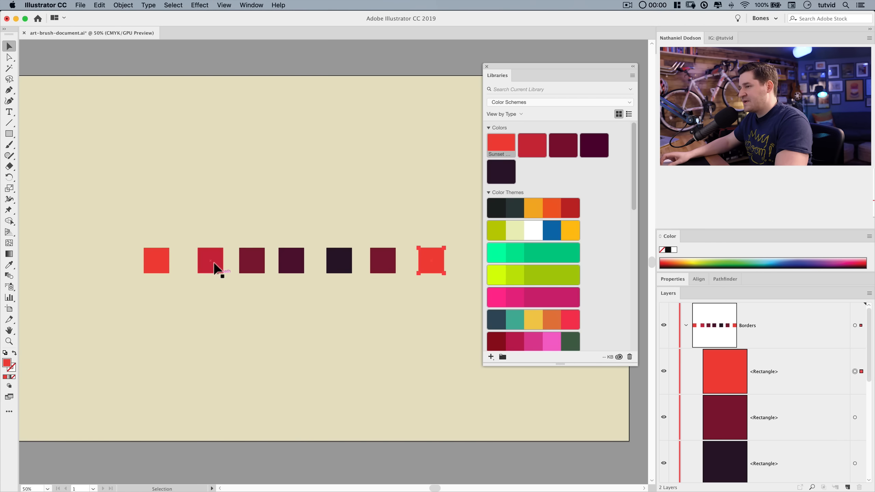
Slide the squares together into one continuous row without gaps.
left_click_drag(215, 255, 186, 253)
left_click(228, 293)
left_click_drag(253, 264, 206, 257)
left_click_drag(291, 262, 234, 258)
left_click(344, 263)
left_click_drag(344, 263, 264, 255)
left_click_drag(390, 258, 293, 254)
left_click_drag(436, 259, 309, 255)
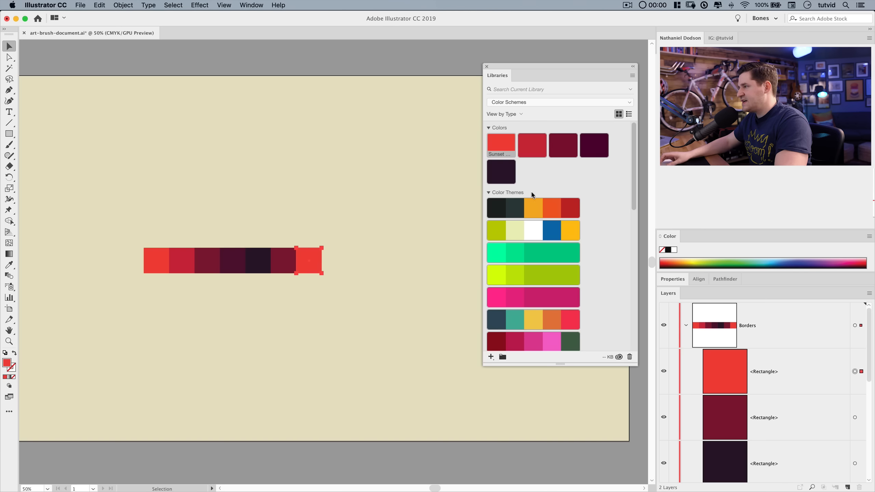
Recolour the last square with the red from the Red Hud theme.
left_click(570, 207)
left_click(416, 280)
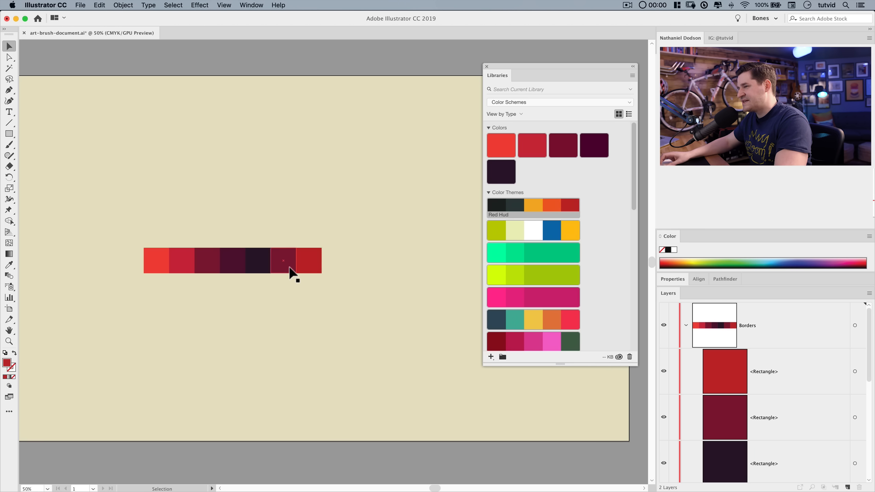
Select all the squares and group them.
left_click_drag(122, 233, 324, 288)
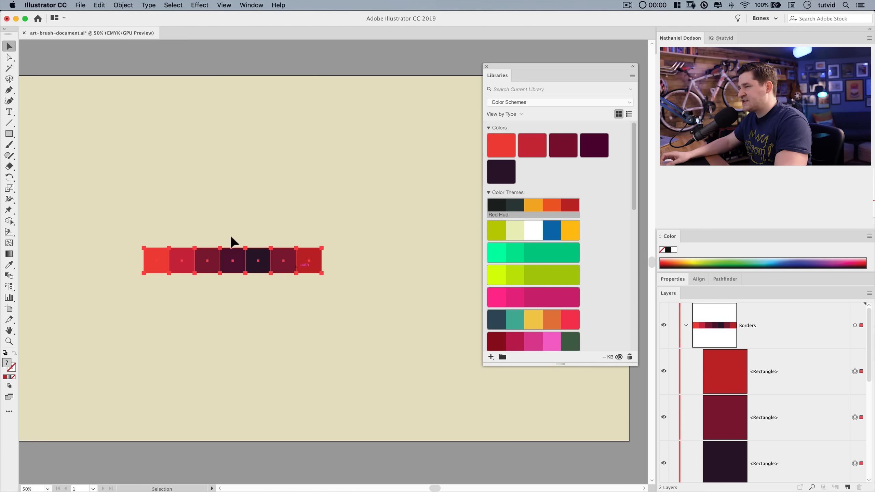
left_click(127, 5)
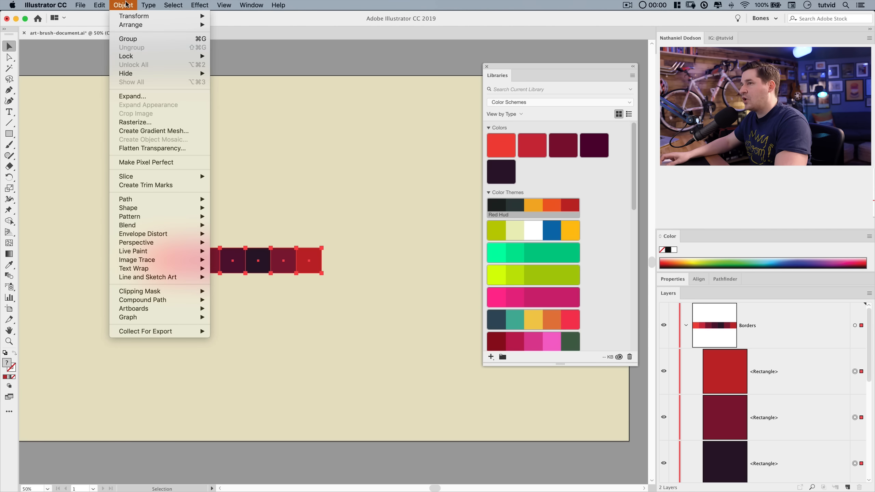
left_click(130, 39)
Move the grouped strip off the artboard onto the pasteboard above it.
key("super+minus")
left_click_drag(380, 263, 197, 90)
key("space")
left_click_drag(211, 162, 360, 370)
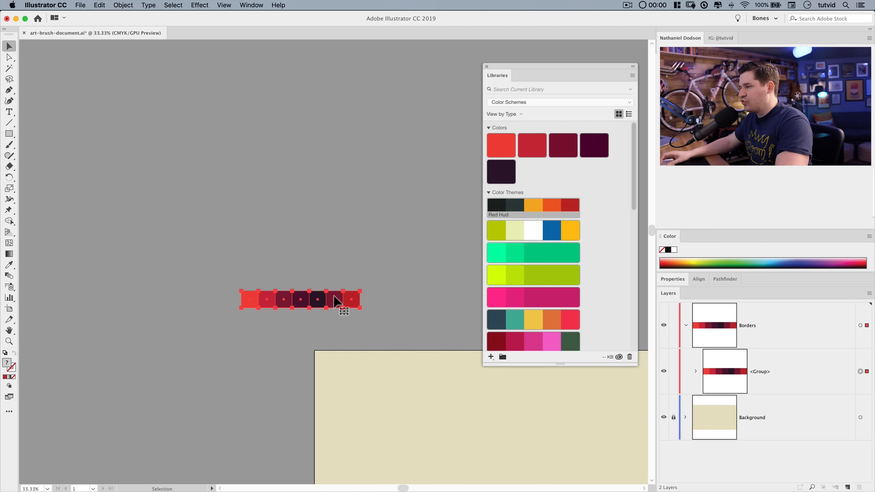
left_click_drag(333, 294, 244, 200)
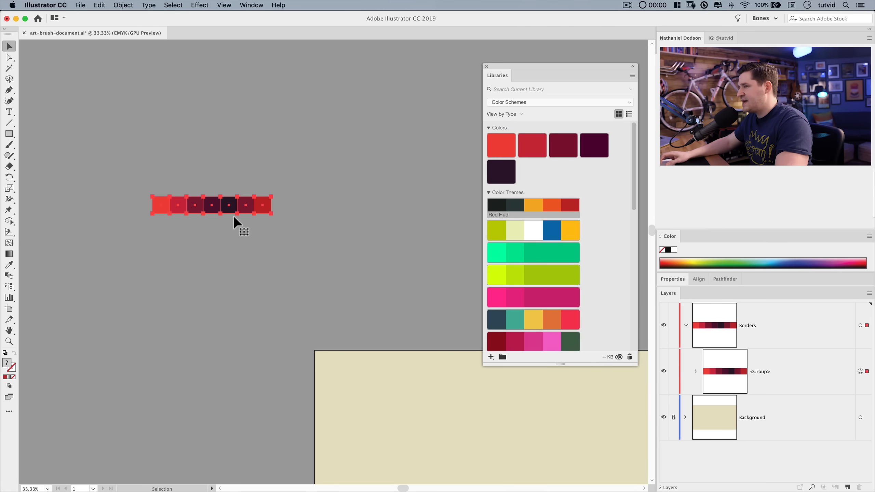
Turn on the bounding box and scale the swatch strip down to about half its length.
left_click(226, 5)
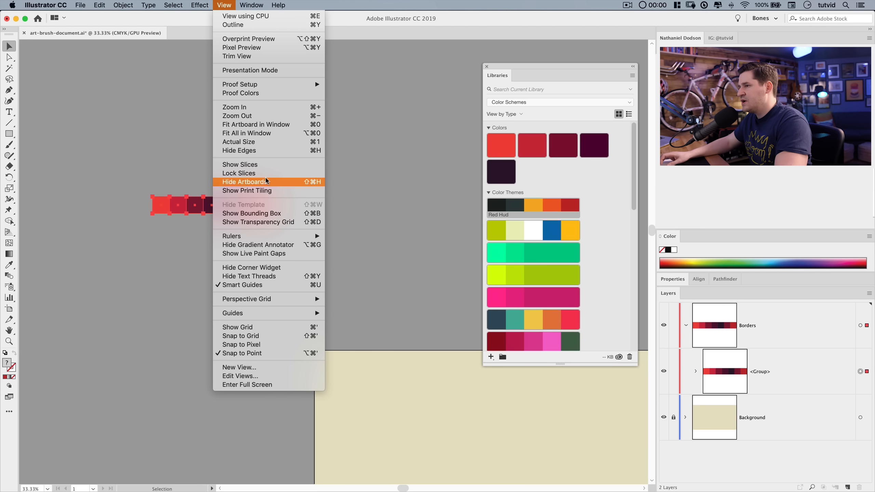
left_click(261, 214)
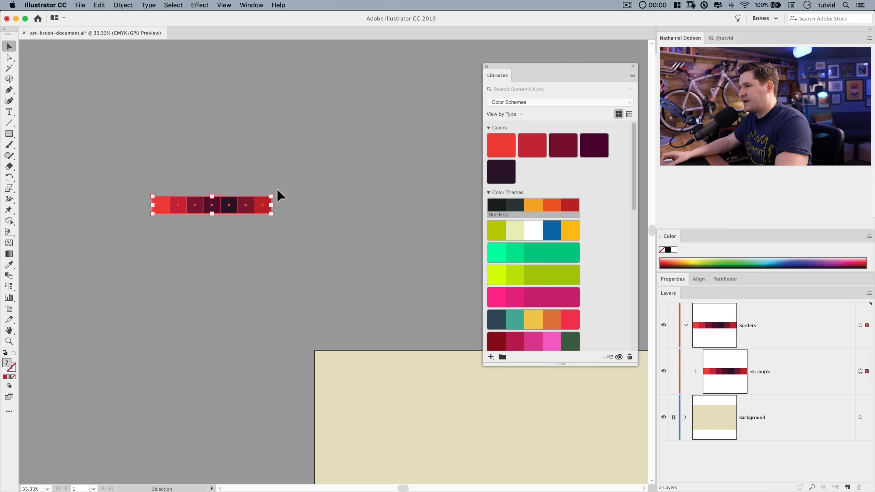
left_click_drag(272, 196, 216, 208)
Reselect the strip and move it onto the pasteboard just above the artboard's top-left corner.
left_click(200, 266)
left_click_drag(136, 182, 246, 246)
left_click_drag(190, 210, 356, 326)
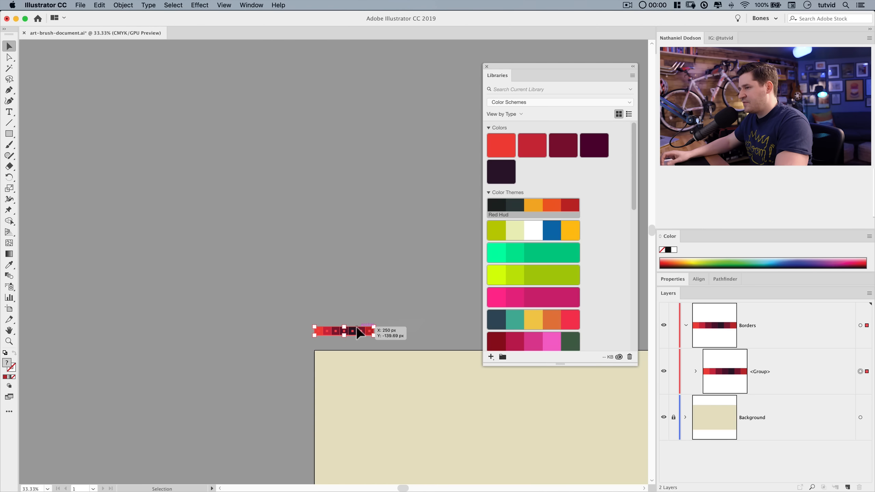
left_click_drag(451, 315, 220, 146)
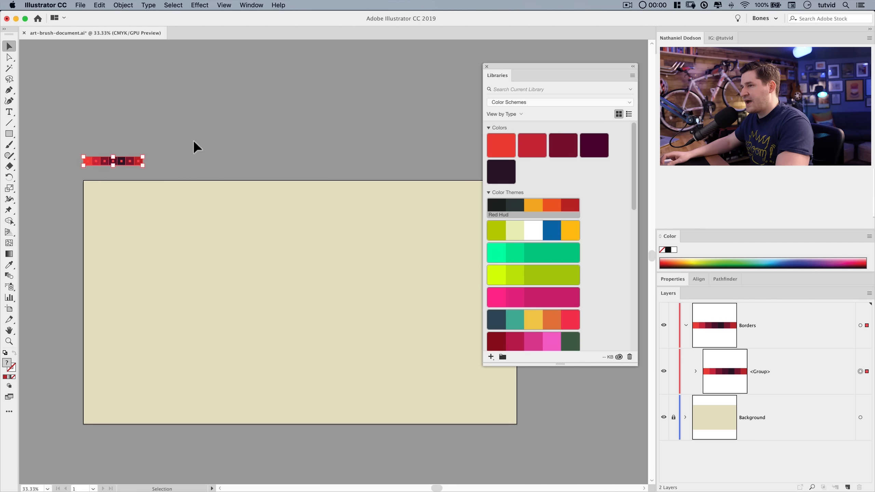
Close the Libraries panel, select the strip and open the Brushes panel.
left_click(486, 67)
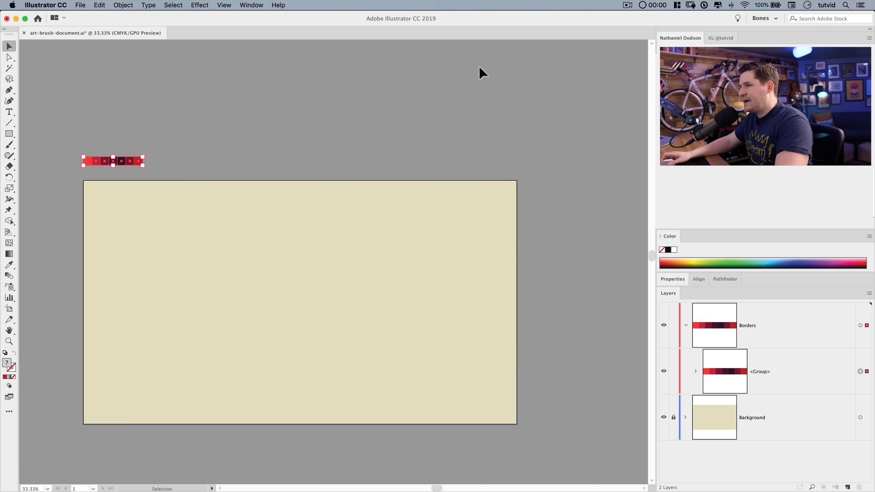
left_click_drag(69, 146, 181, 176)
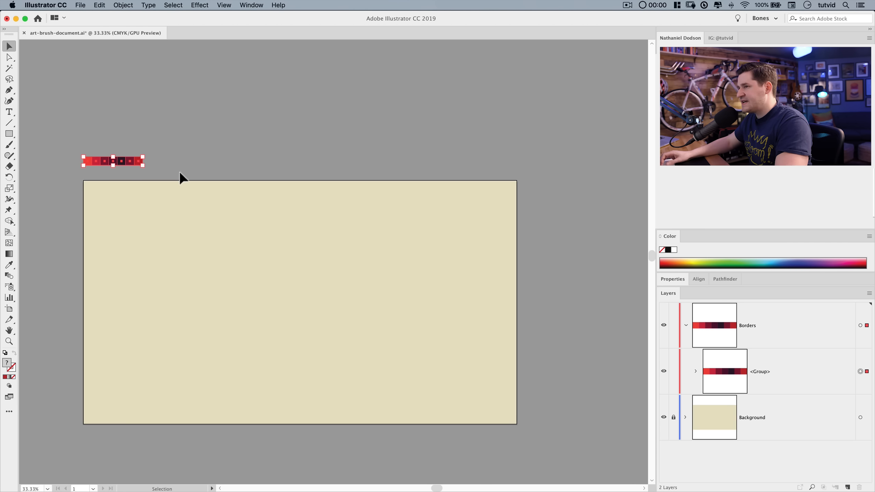
left_click(251, 5)
left_click(267, 168)
left_click_drag(389, 112, 328, 75)
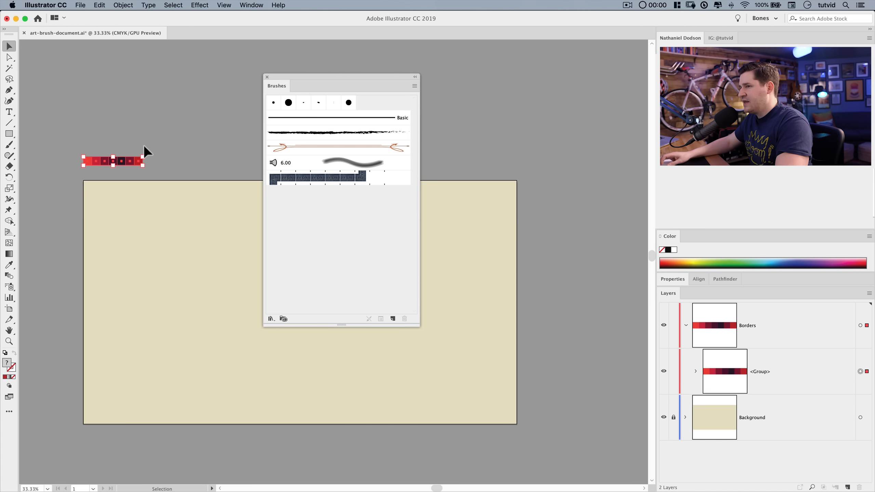
Create a new Art Brush from the strip, setting its direction to point upward.
left_click(391, 319)
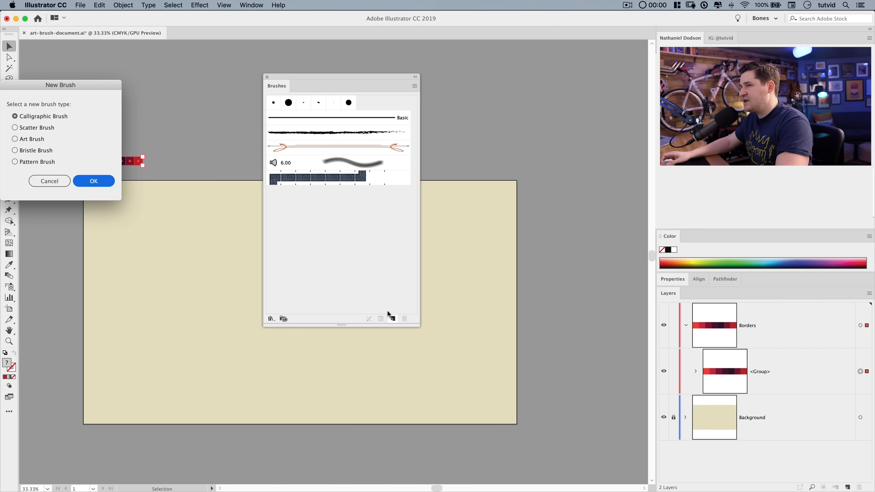
left_click_drag(75, 92, 353, 141)
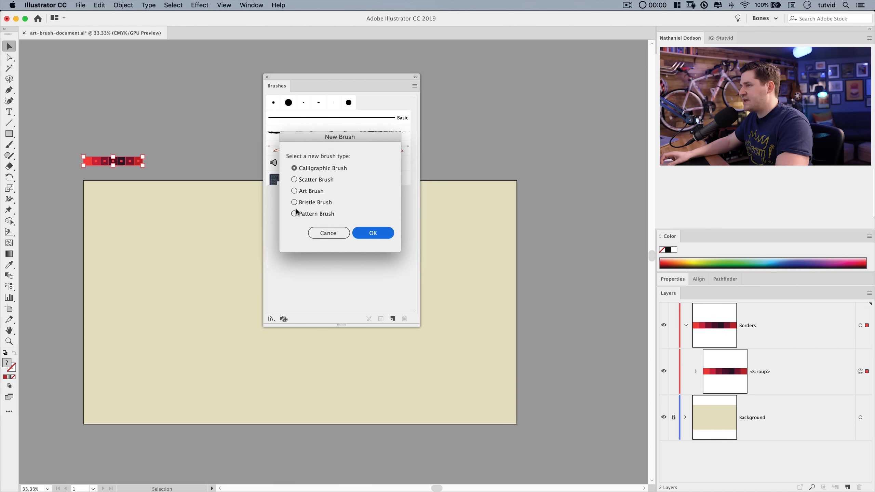
left_click(302, 191)
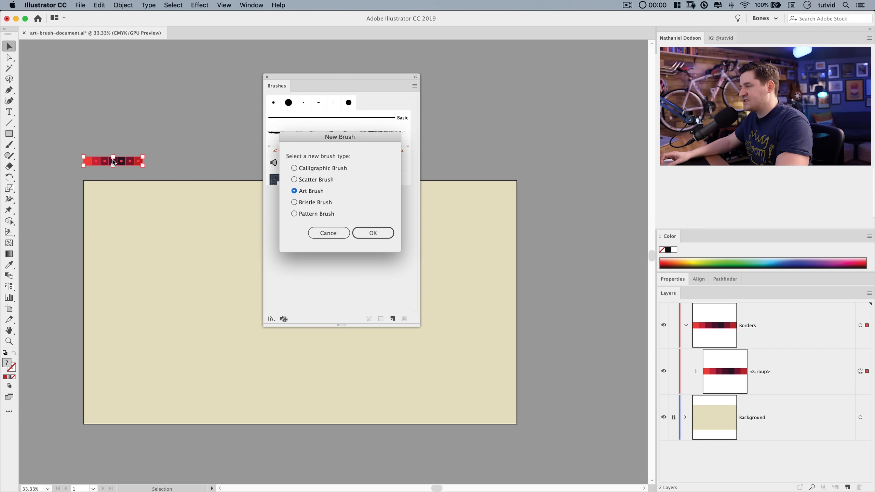
left_click(372, 232)
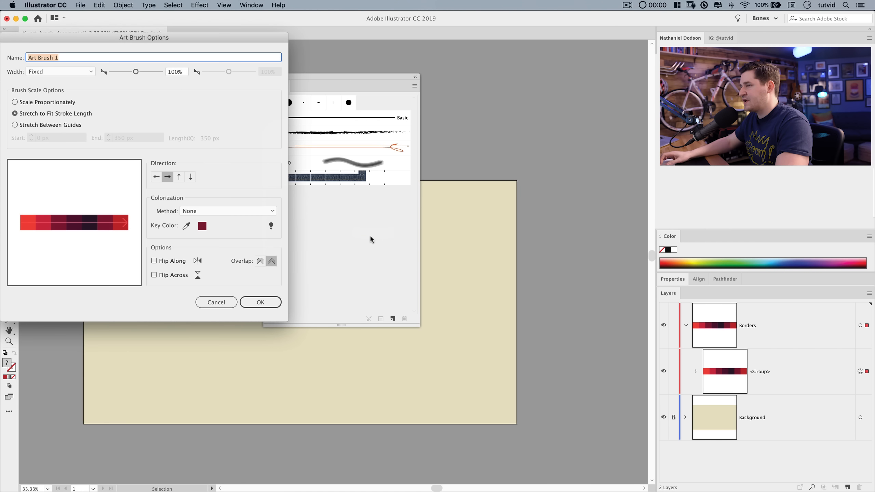
left_click_drag(205, 41, 406, 77)
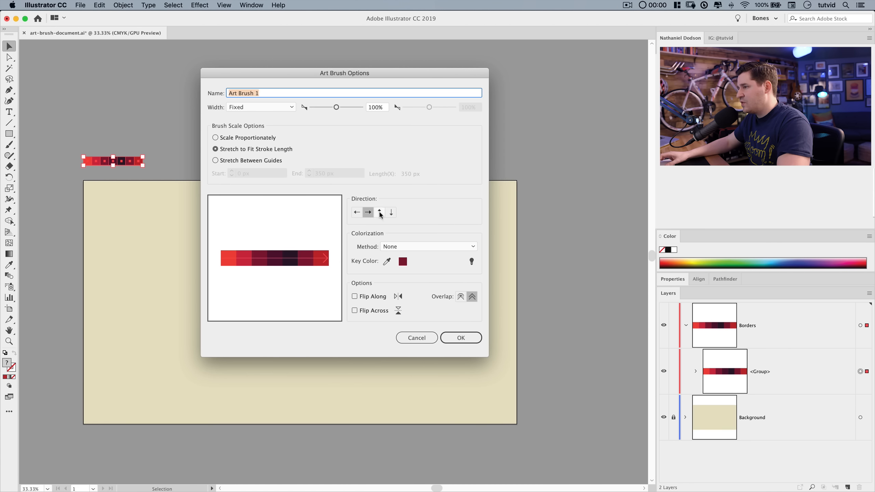
left_click(379, 212)
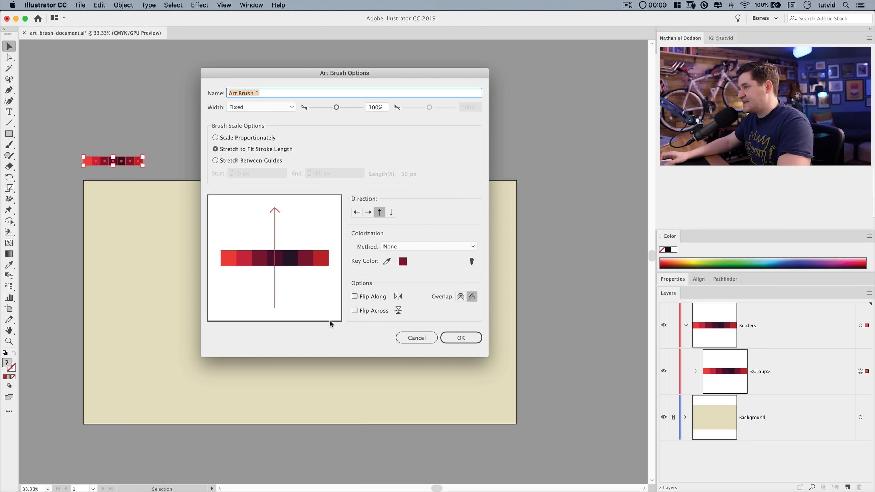
left_click(462, 339)
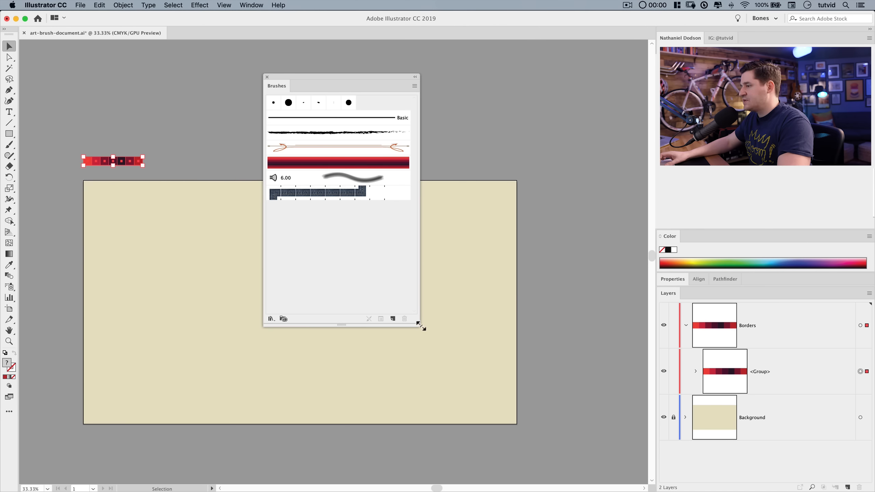
Shrink the Brushes panel and move it beside the artboard.
mouse_move(420, 328)
left_mouse_down()
mouse_move(400, 232)
mouse_move(374, 221)
left_mouse_up()
mouse_move(328, 80)
left_mouse_down()
mouse_move(598, 88)
mouse_move(588, 70)
left_mouse_up()
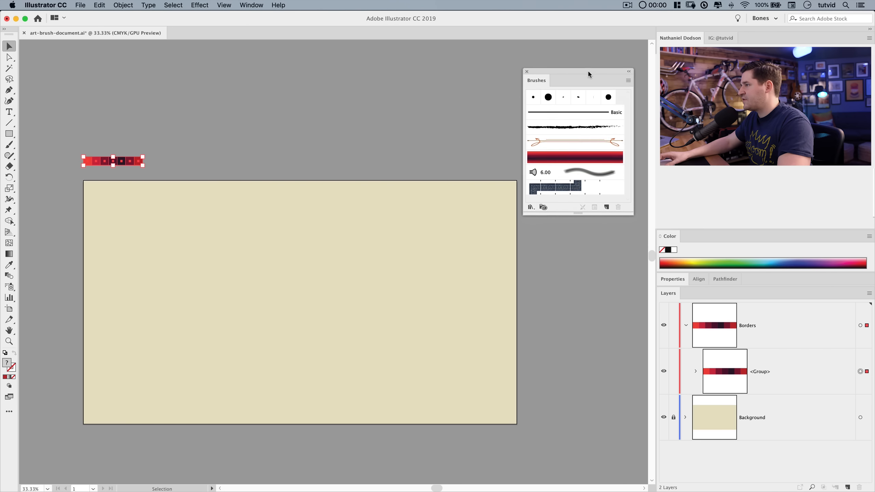
Select the swatch strip on the pasteboard and delete it.
left_click(112, 142)
left_click(132, 161)
left_click(187, 157)
left_click(164, 162)
key("Delete")
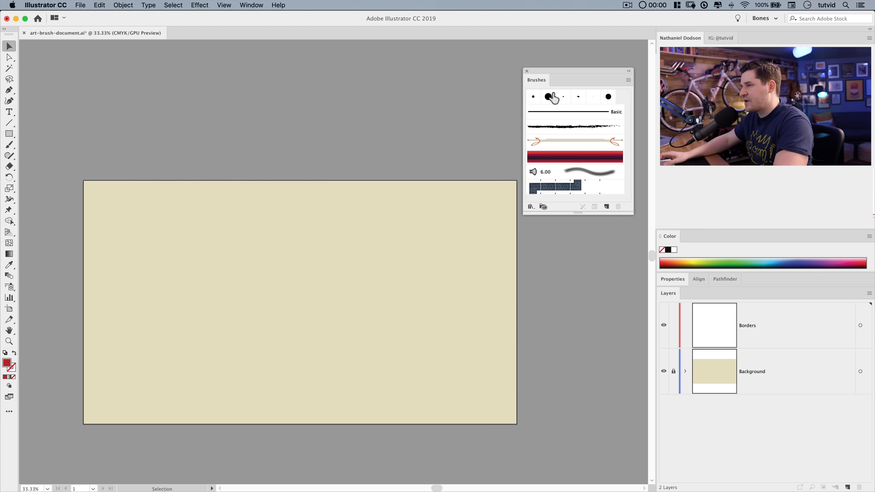
Paint trial strokes with the Paintbrush using the new art brush, then undo and delete them.
left_click(10, 148)
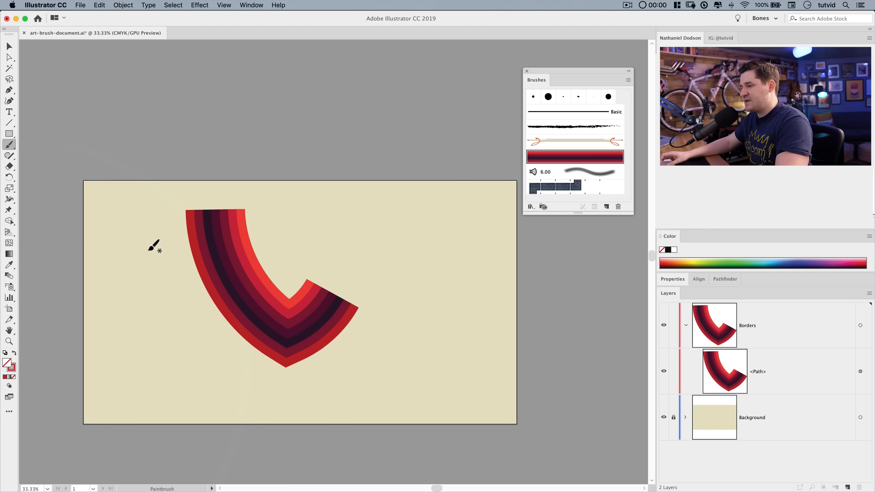
key("super+z")
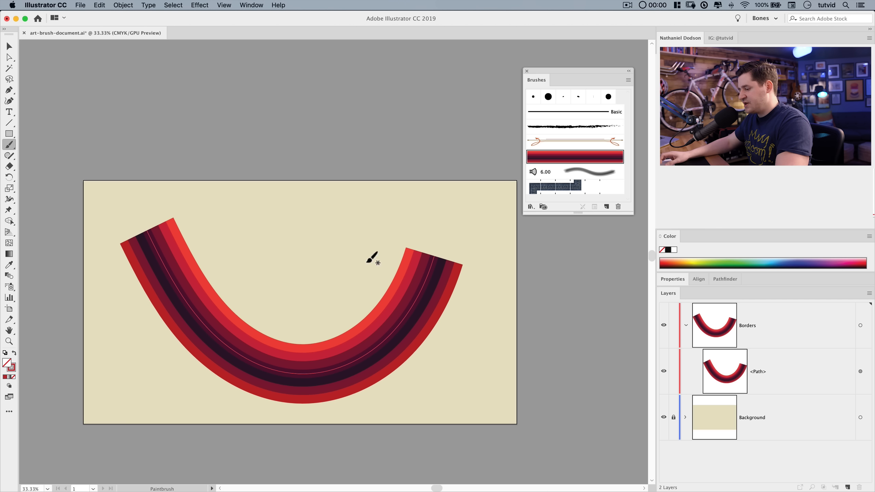
key("v")
left_click(378, 355)
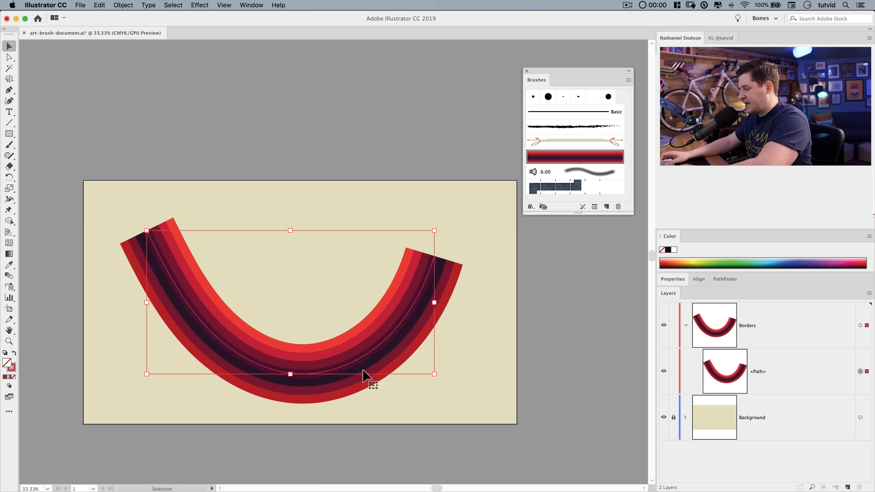
key("Delete")
Draw a circle about 799 px wide in the middle of the artboard with the Ellipse tool.
left_click(10, 135)
left_click_drag(10, 136, 51, 154)
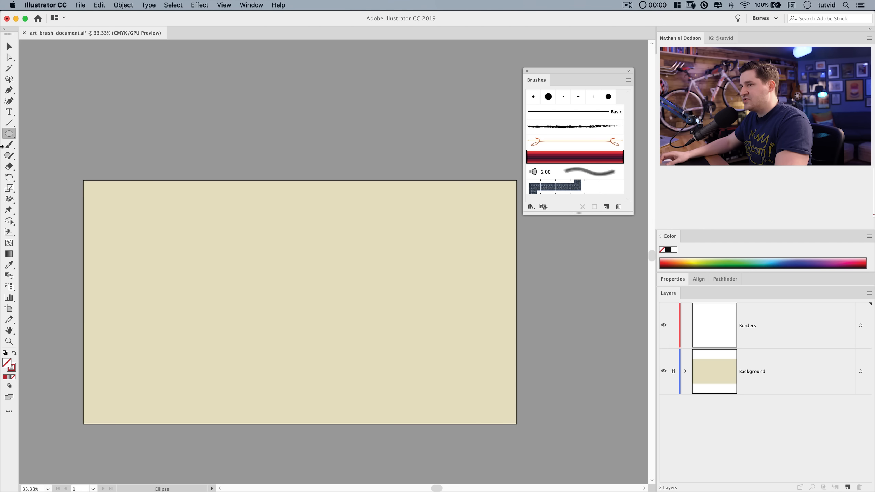
left_click_drag(205, 201, 404, 400)
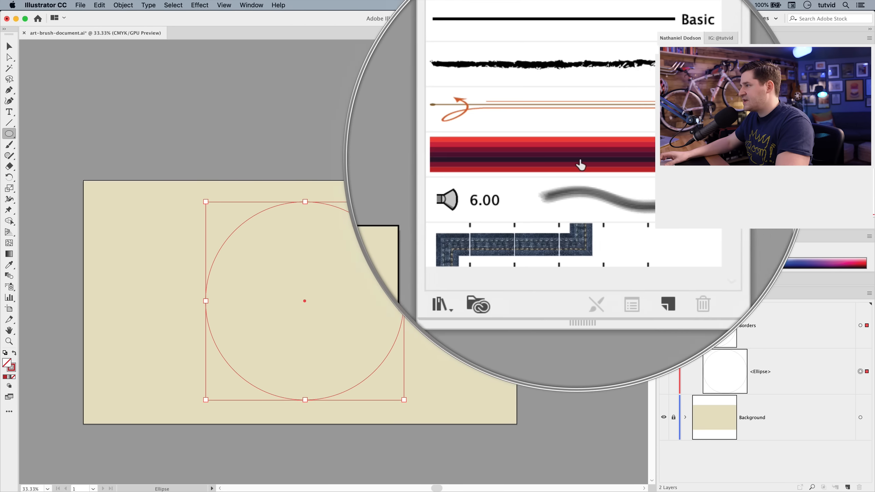
Apply the new art brush to the circle's stroke.
left_click(568, 156)
left_click(9, 46)
left_click(279, 128)
left_click(340, 238)
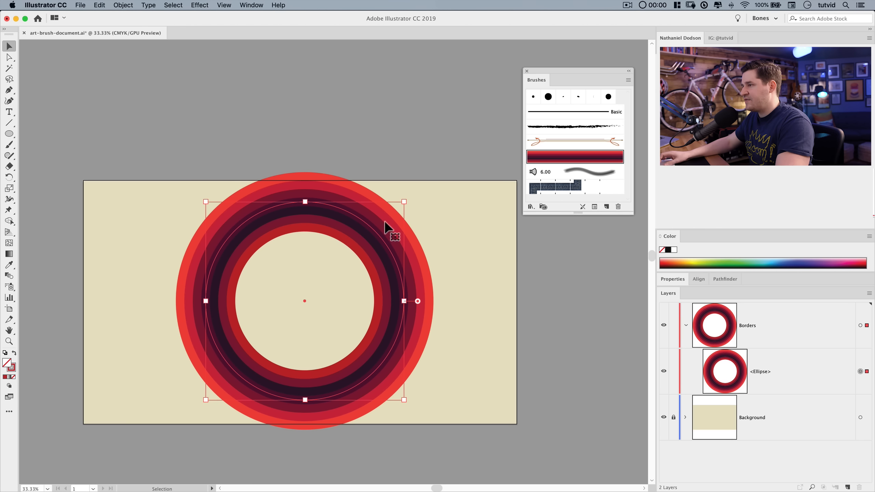
Scale the circle down from its corner and collapse the Color panel.
left_click_drag(405, 203, 372, 233)
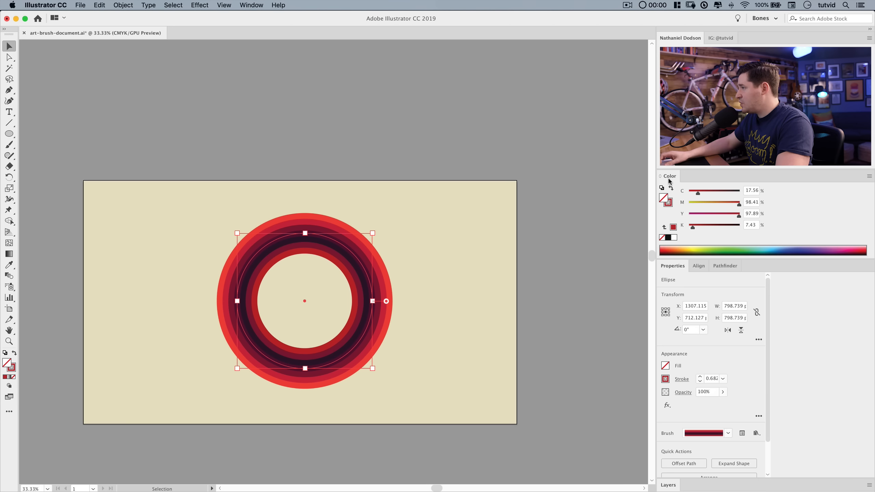
double_click(669, 177)
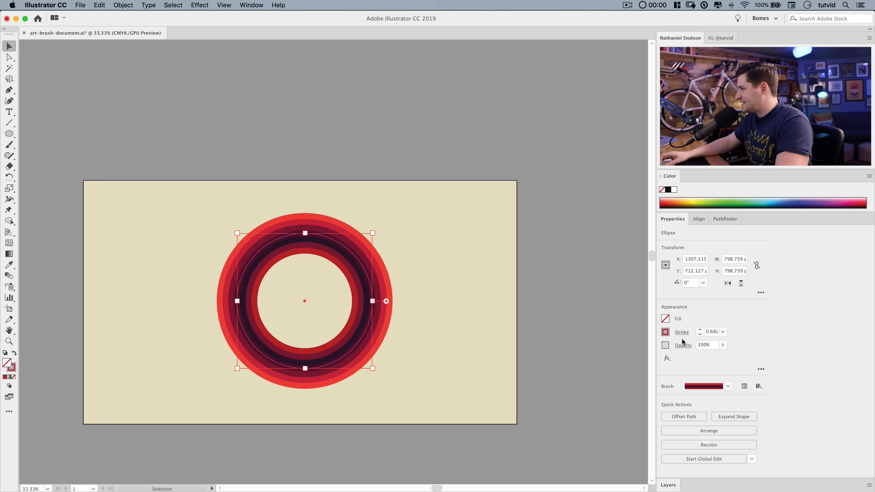
Try stroke weights of 1 pt and 2 pt on the circle.
left_click(722, 331)
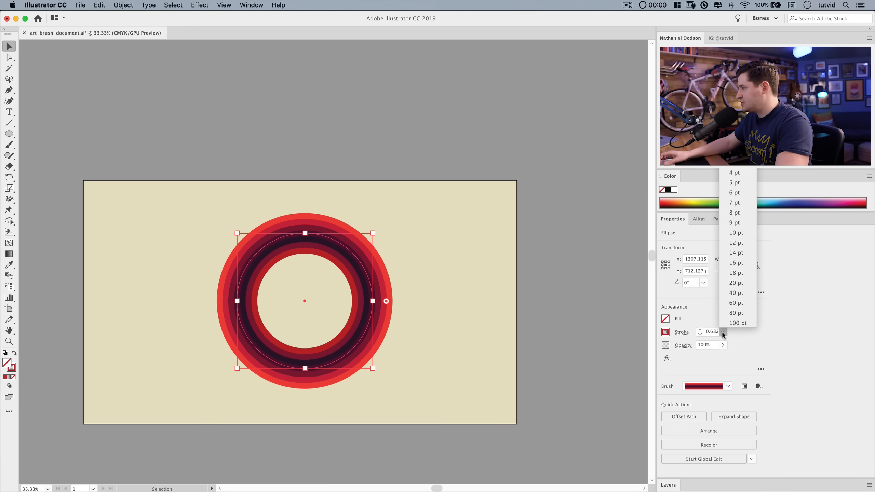
left_click(710, 331)
type("1")
key("Tab")
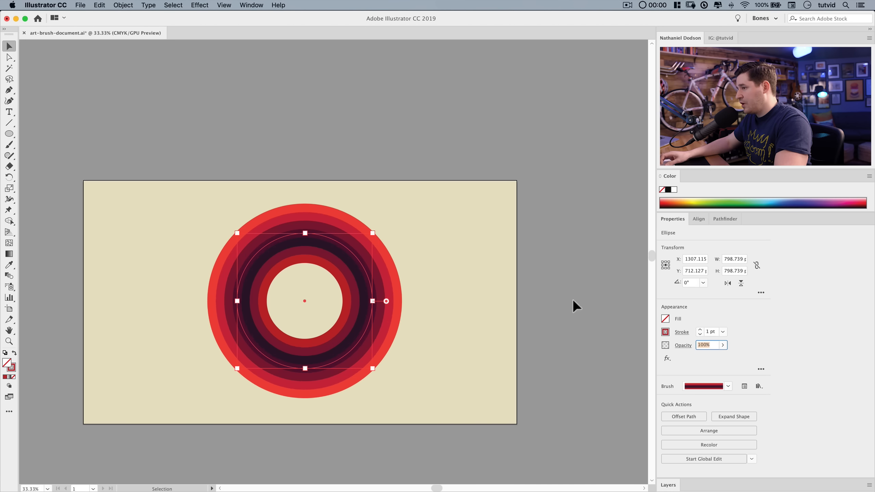
left_click(710, 331)
type("2")
key("Tab")
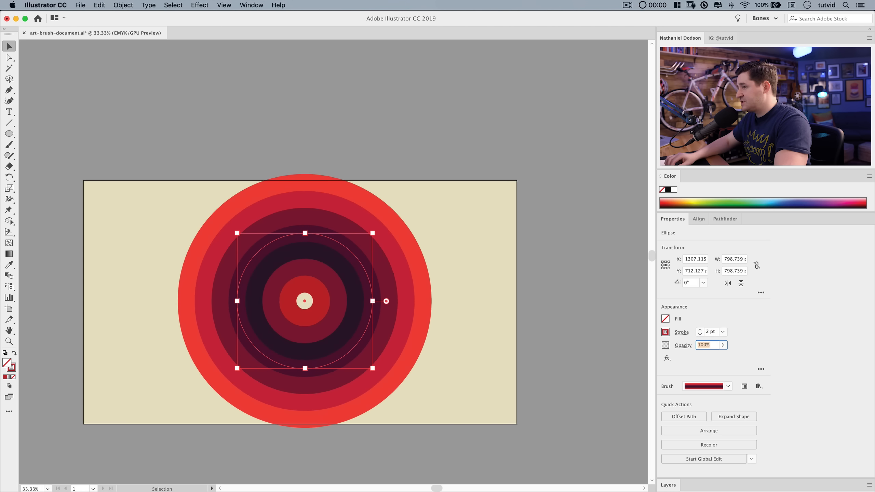
Set the circle's stroke weight to 0.5 pt.
left_click(712, 331)
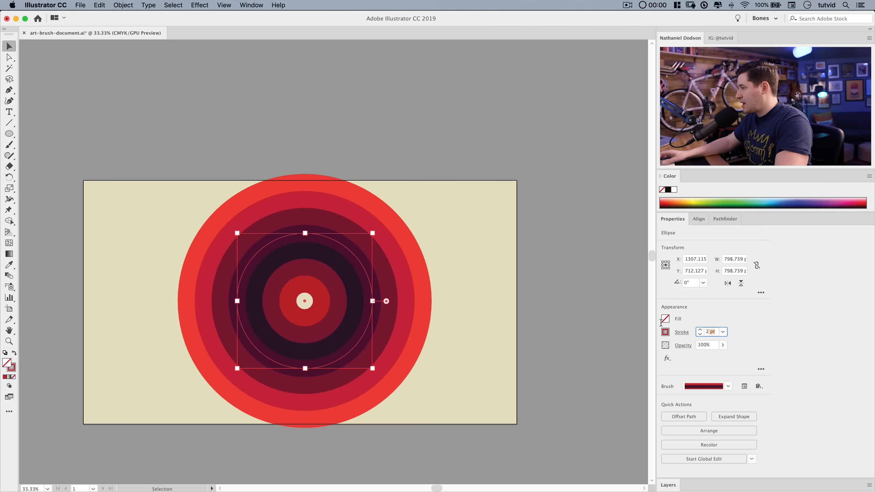
type("0.5")
key("Tab")
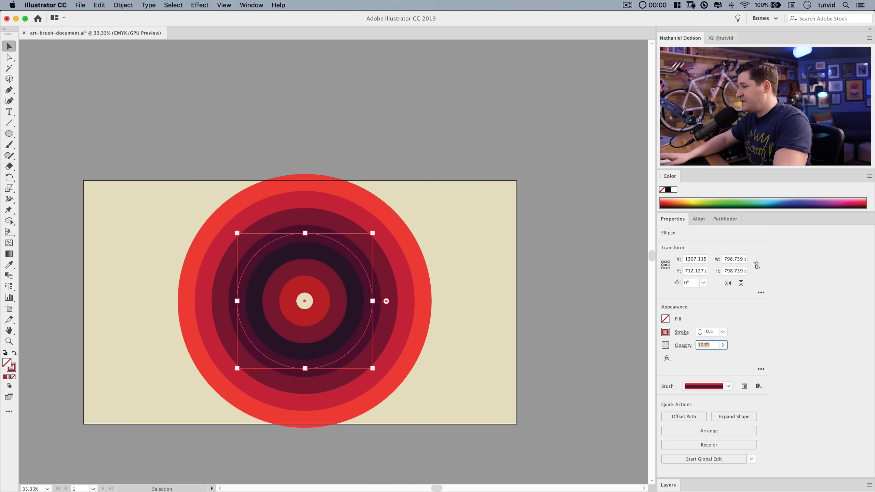
Duplicate the circle and move the copy up and right so it overlaps the first.
left_click(422, 309)
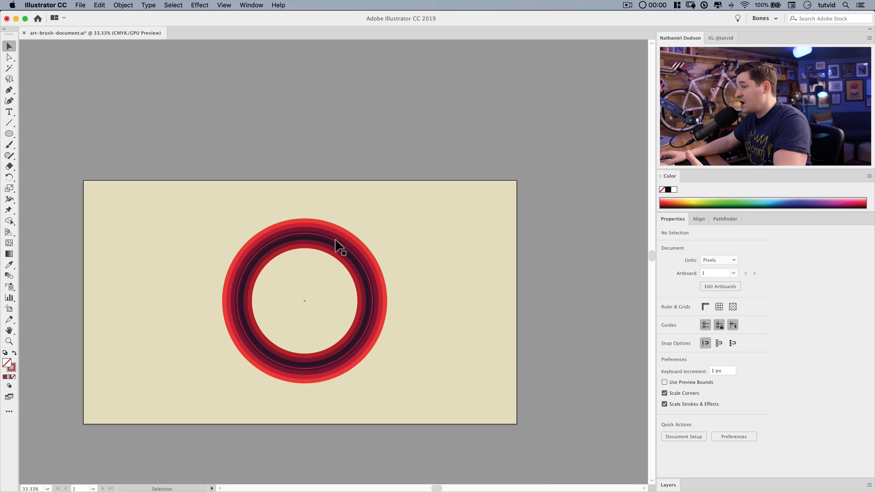
left_click_drag(336, 266, 349, 231)
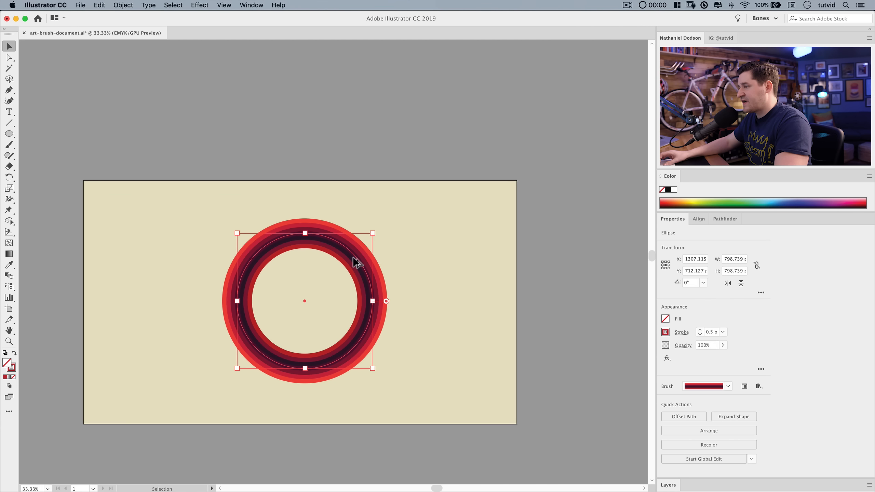
left_click_drag(357, 261, 437, 229, "alt")
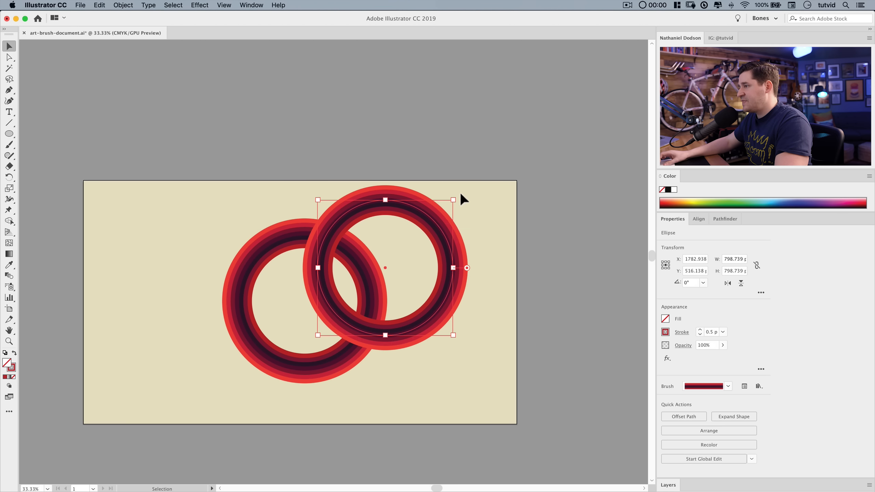
Enlarge the copied circle to about 1303 px wide.
left_click_drag(455, 199, 497, 157, "alt+shift")
mouse_move(482, 190)
left_mouse_down()
mouse_move(507, 206)
mouse_move(496, 193)
left_mouse_up()
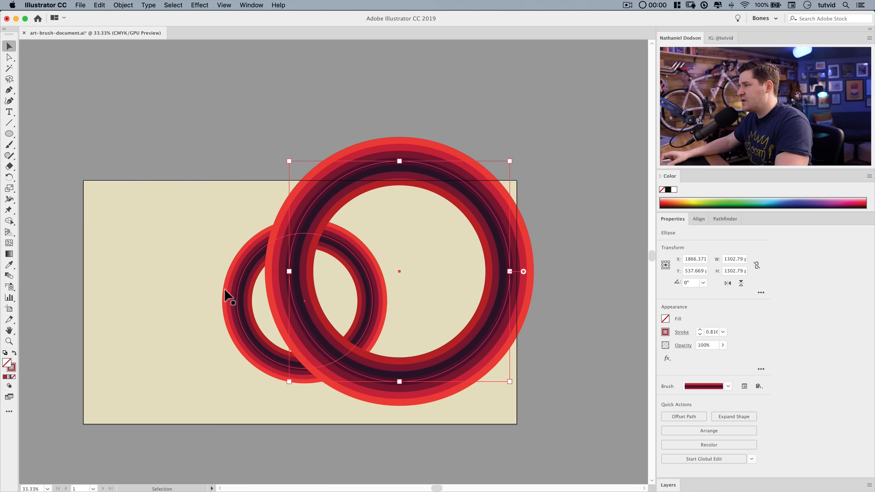
Expand the appearance of the larger circle's brushed stroke.
key("super+shift+a")
left_click(464, 195)
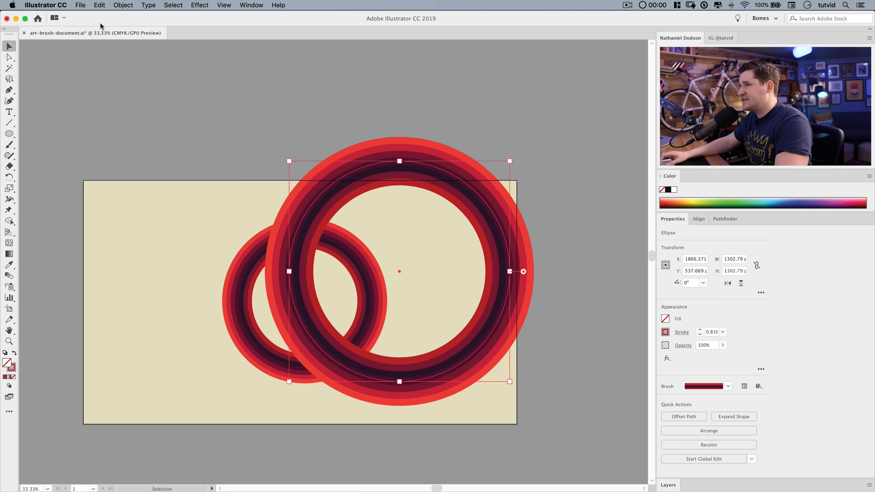
left_click(123, 4)
left_click(148, 103)
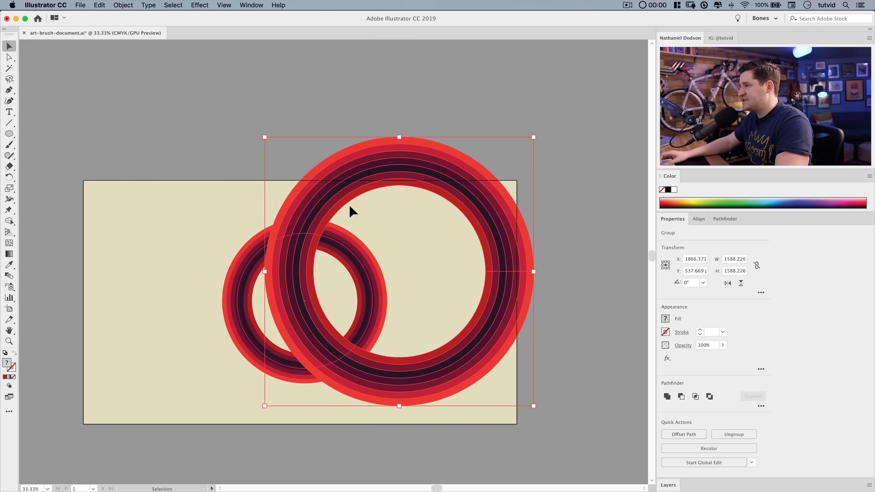
Move the large expanded circle up and to the left so it overhangs the artboard's top-left corner.
left_click_drag(413, 164, 233, 102)
left_click(387, 125)
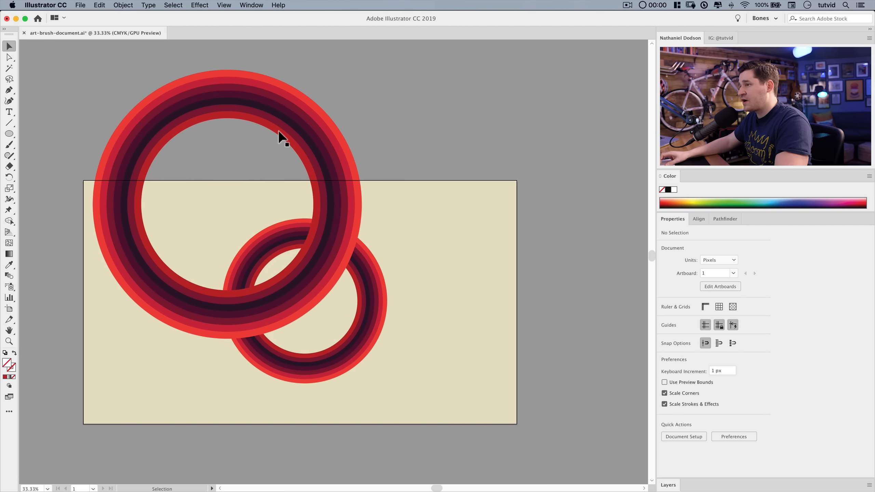
left_click(279, 135)
left_click(396, 128)
left_click(155, 90)
left_click_drag(238, 97, 183, 136)
Reposition the smaller circle slightly up and left so it overlaps the large ring's lower right side.
left_click(387, 253)
left_click(370, 296)
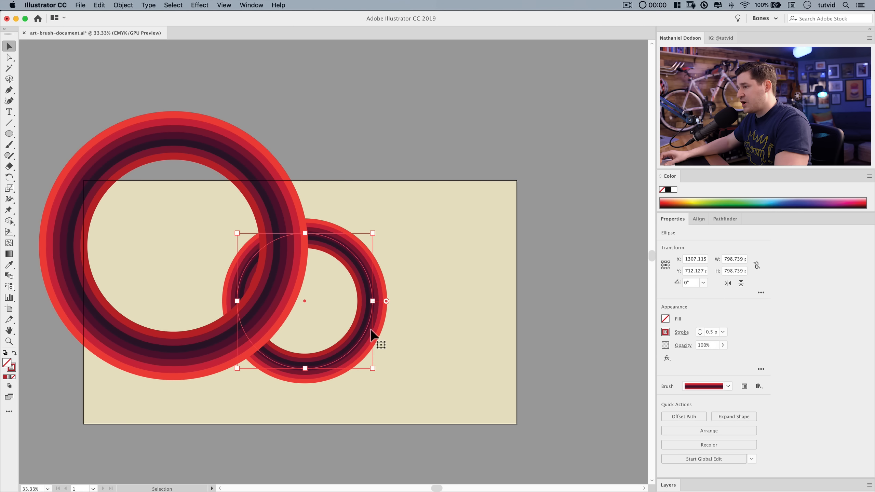
left_click_drag(365, 332, 370, 340)
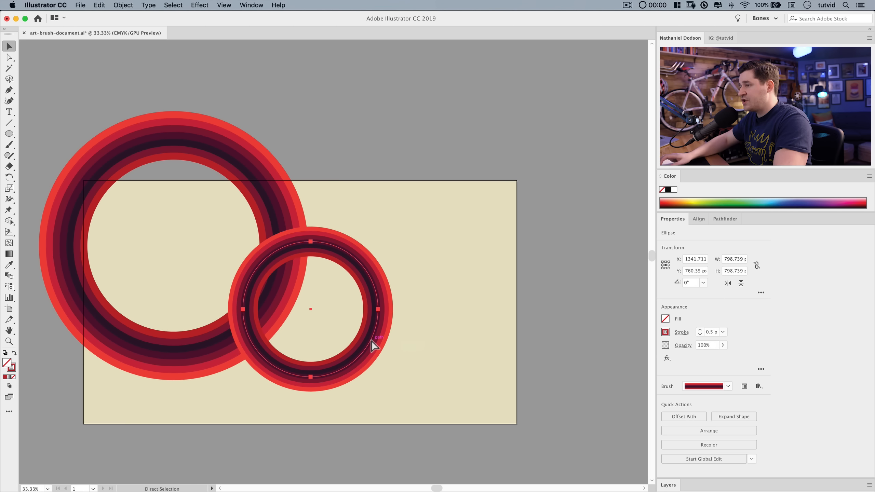
left_click_drag(368, 339, 332, 320)
left_click(371, 337)
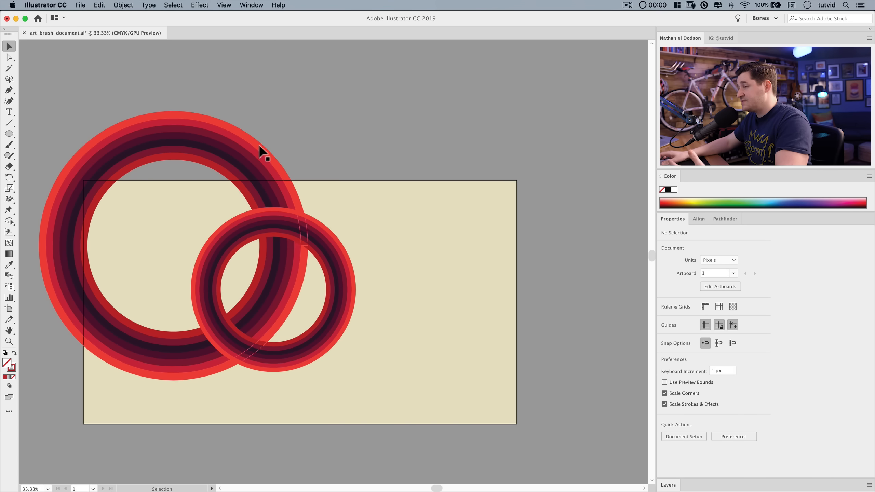
Select all the artwork and shift both circles together slightly right and down.
key("super+a")
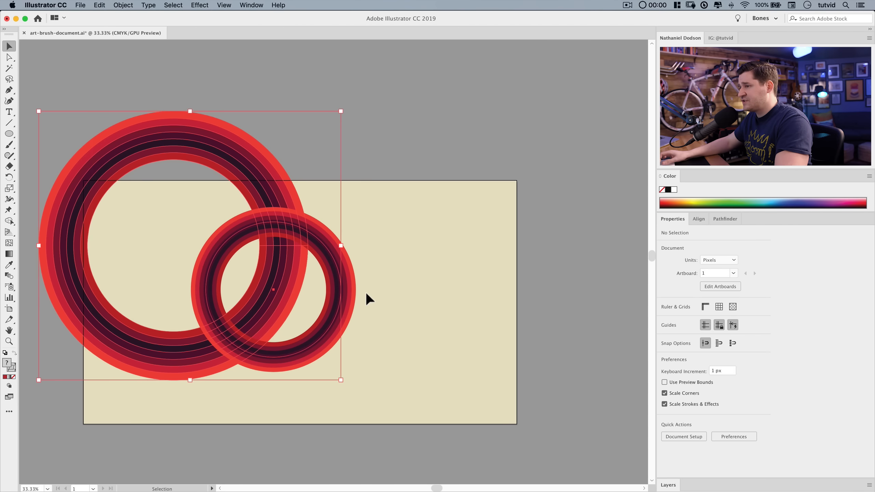
left_click_drag(289, 264, 315, 276)
left_click(435, 293)
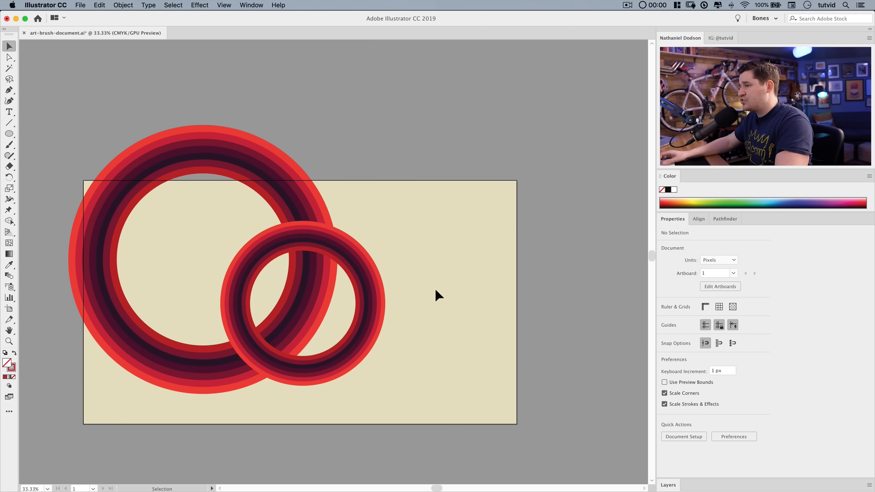